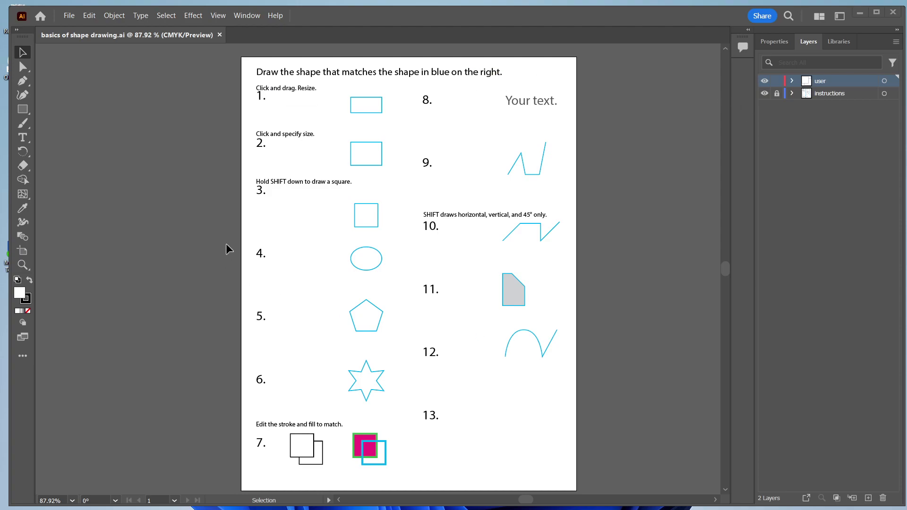
Step: Choose Window > Workspace > Essentials to show the Properties panel with Centimeter units
{"action": "left_click", "coordinate": [248, 15]}
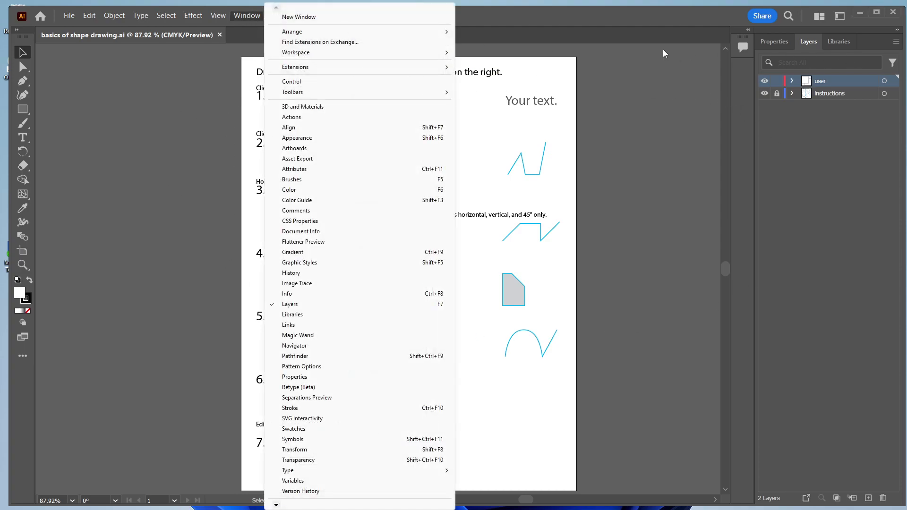
{"action": "mouse_move", "coordinate": [331, 53]}
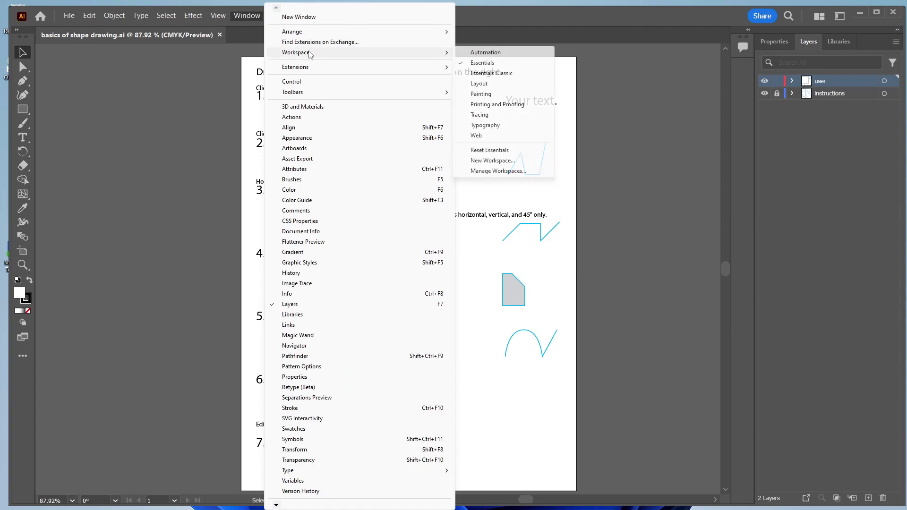
{"action": "left_click", "coordinate": [483, 63]}
{"action": "left_click", "coordinate": [772, 41]}
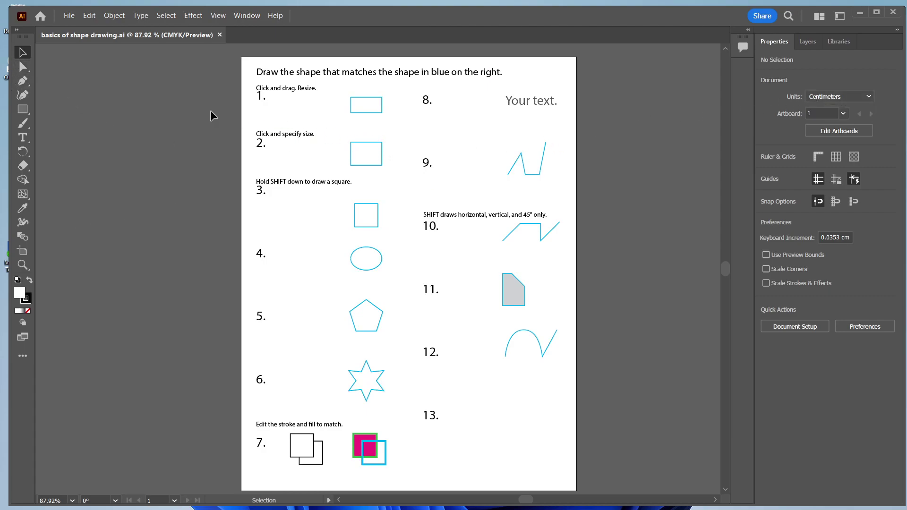
Step: Draw a rectangle beside item 1 and set its width to 3 cm with proportions linked
{"action": "left_click", "coordinate": [22, 109]}
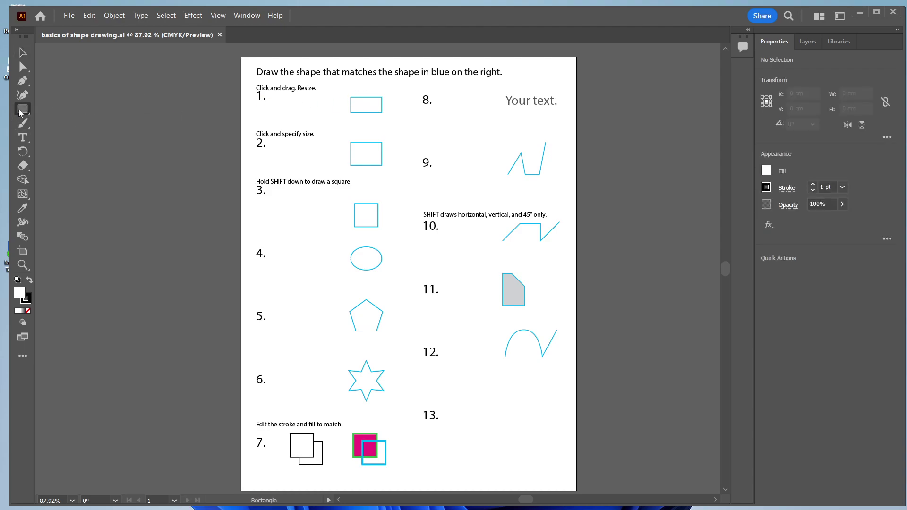
{"action": "left_click_drag", "start_coordinate": [272, 94], "coordinate": [323, 113]}
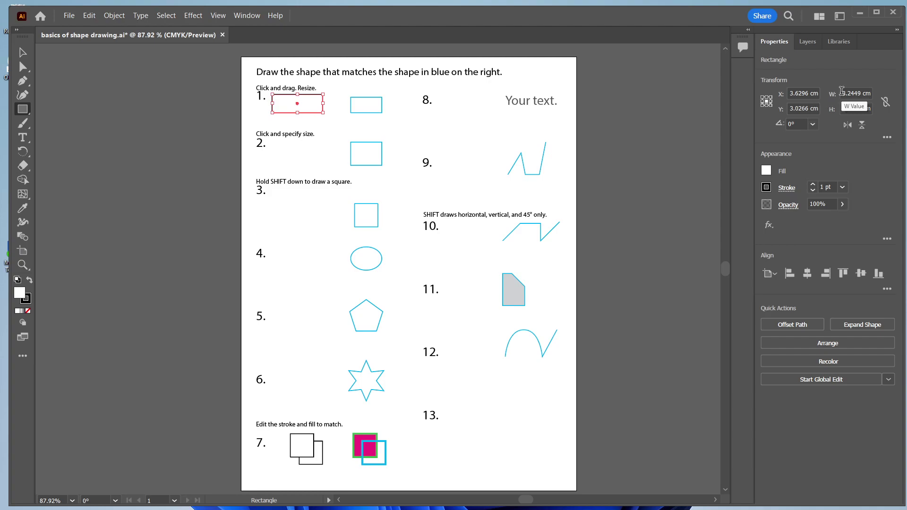
{"action": "left_click", "coordinate": [885, 102]}
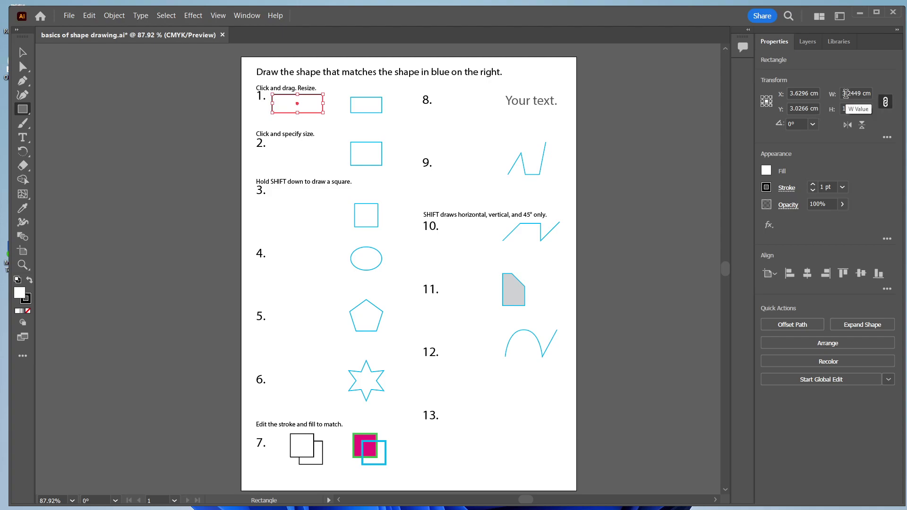
{"action": "left_click_drag", "start_coordinate": [842, 93], "coordinate": [860, 93]}
{"action": "type", "text": "3"}
{"action": "key", "text": "Return"}
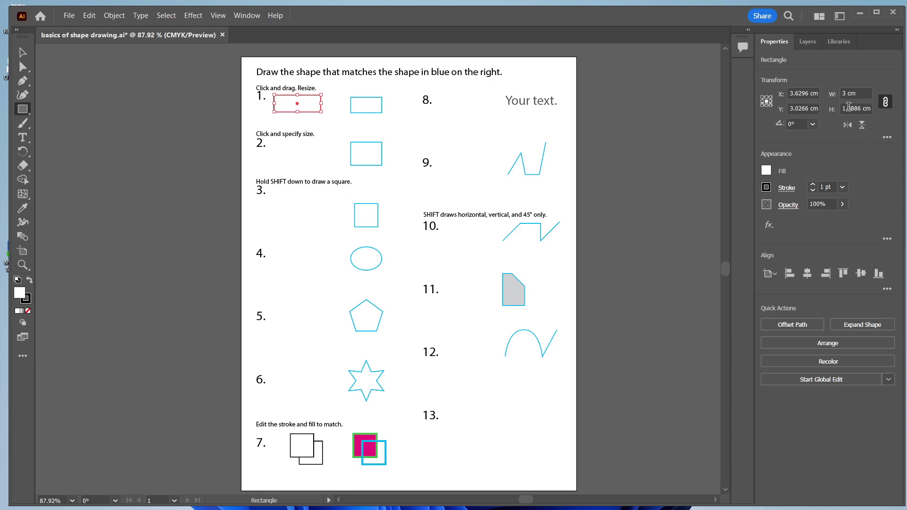
Step: Unlink proportions and resize the rectangle to 2 cm wide by 1 cm high
{"action": "left_click", "coordinate": [886, 102]}
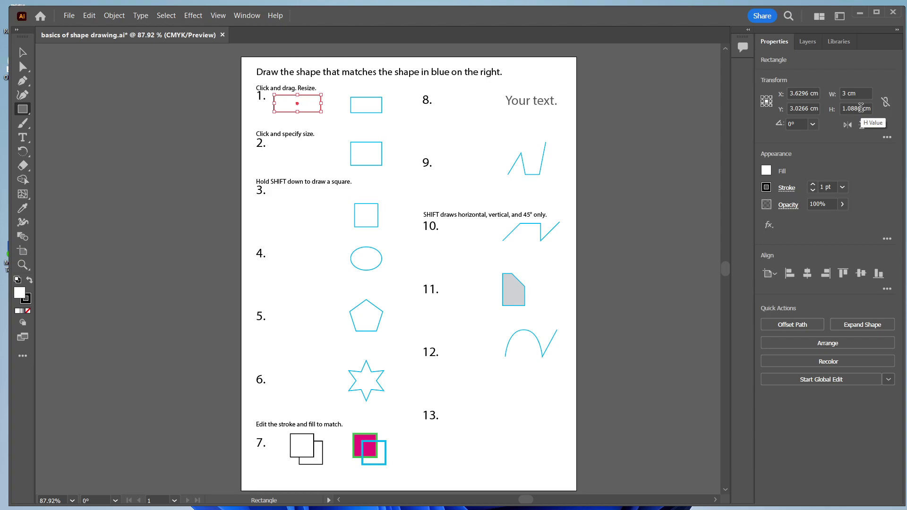
{"action": "left_click_drag", "start_coordinate": [860, 108], "coordinate": [841, 108]}
{"action": "type", "text": "1"}
{"action": "key", "text": "Return"}
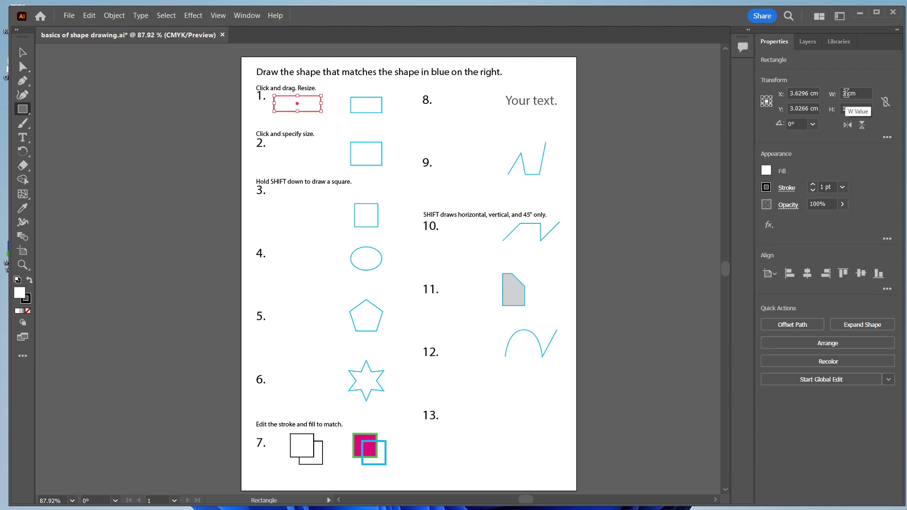
{"action": "left_click", "coordinate": [843, 93]}
{"action": "double_click", "coordinate": [844, 93]}
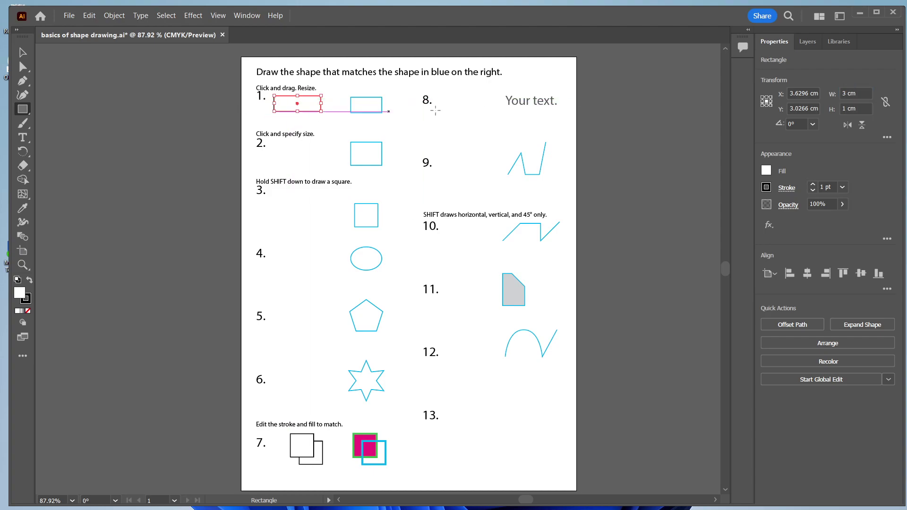
{"action": "type", "text": "2"}
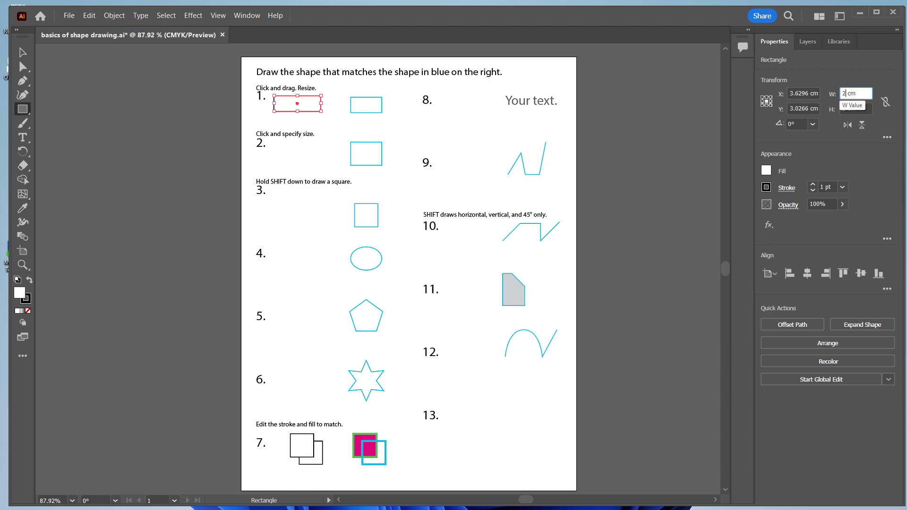
{"action": "key", "text": "Return"}
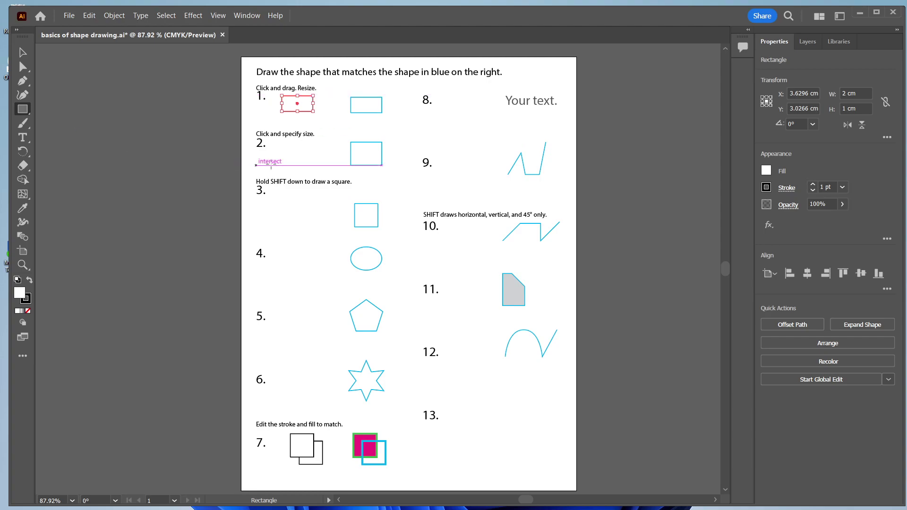
Step: Create a 2 cm by 1.5 cm rectangle at item 2 and nudge it into place
{"action": "left_click", "coordinate": [280, 147]}
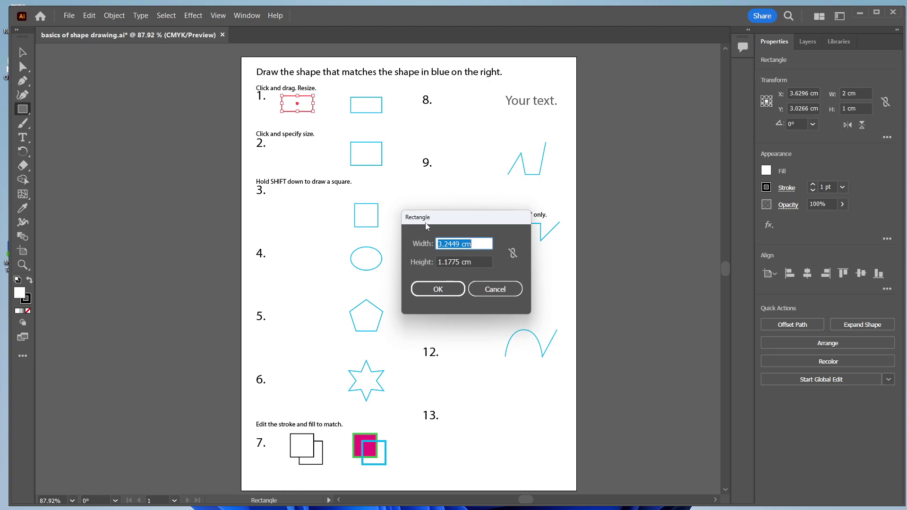
{"action": "type", "text": "2"}
{"action": "key", "text": "Tab"}
{"action": "type", "text": "1.5"}
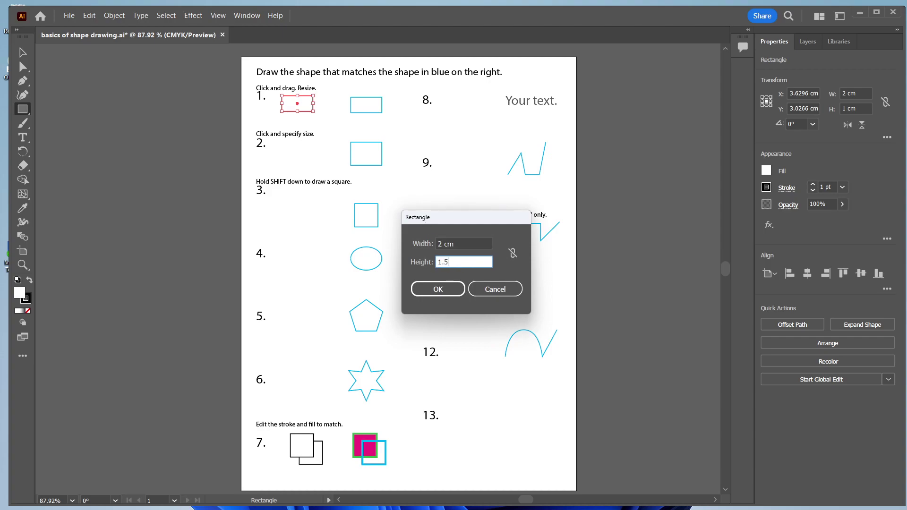
{"action": "key", "text": "Return"}
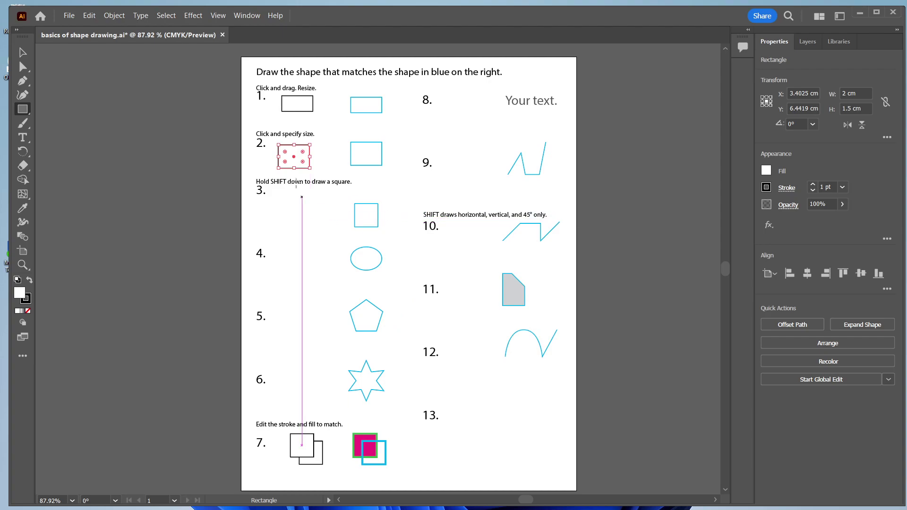
{"action": "left_click", "coordinate": [24, 55]}
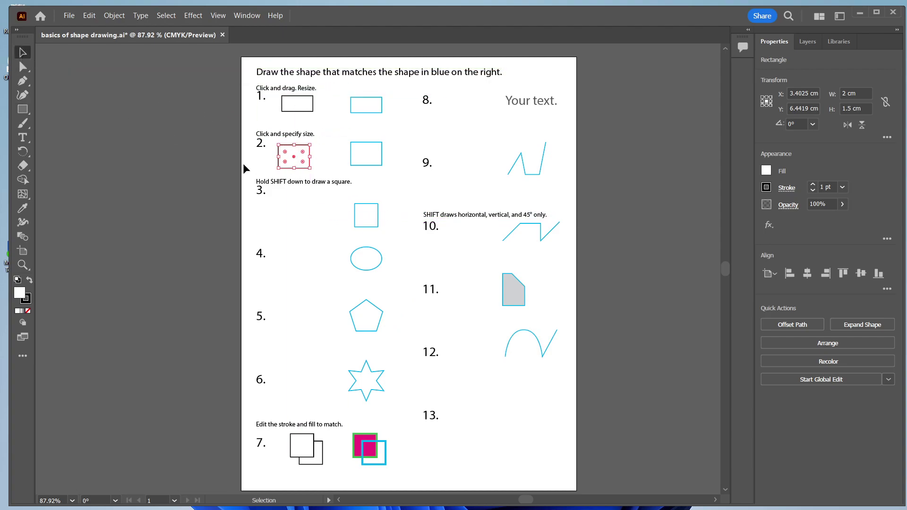
{"action": "mouse_move", "coordinate": [298, 143]}
{"action": "left_mouse_down"}
{"action": "mouse_move", "coordinate": [309, 449]}
{"action": "mouse_move", "coordinate": [302, 140]}
{"action": "left_mouse_up"}
{"action": "left_click", "coordinate": [300, 208]}
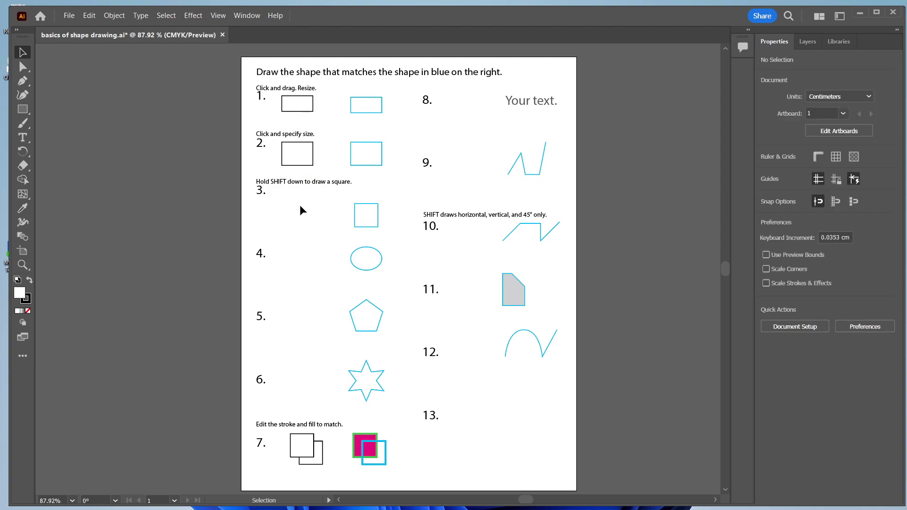
Step: Drag a 1.628 cm square beside item 3 with the Rectangle tool
{"action": "left_click", "coordinate": [22, 109]}
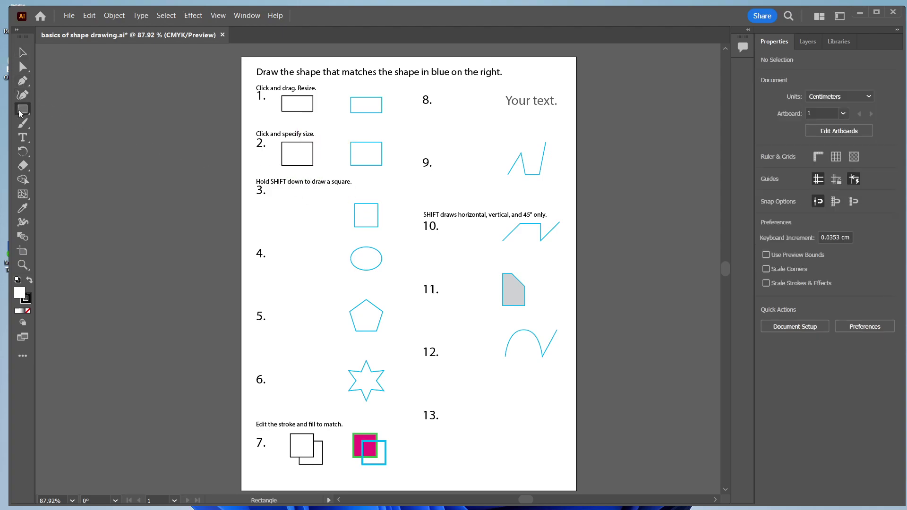
{"action": "left_click_drag", "start_coordinate": [282, 200], "coordinate": [308, 216]}
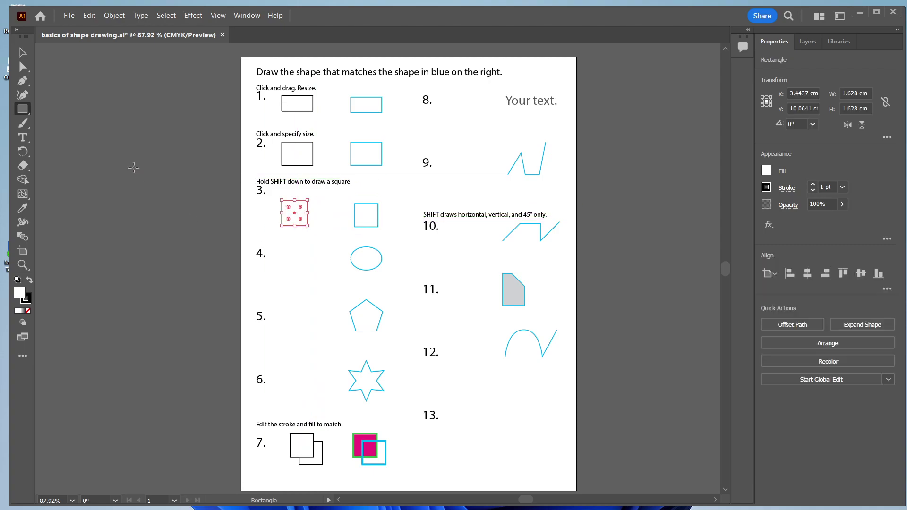
Step: Draw an ellipse of about 2.4 by 1.37 cm beside item 4
{"action": "left_click", "coordinate": [29, 115]}
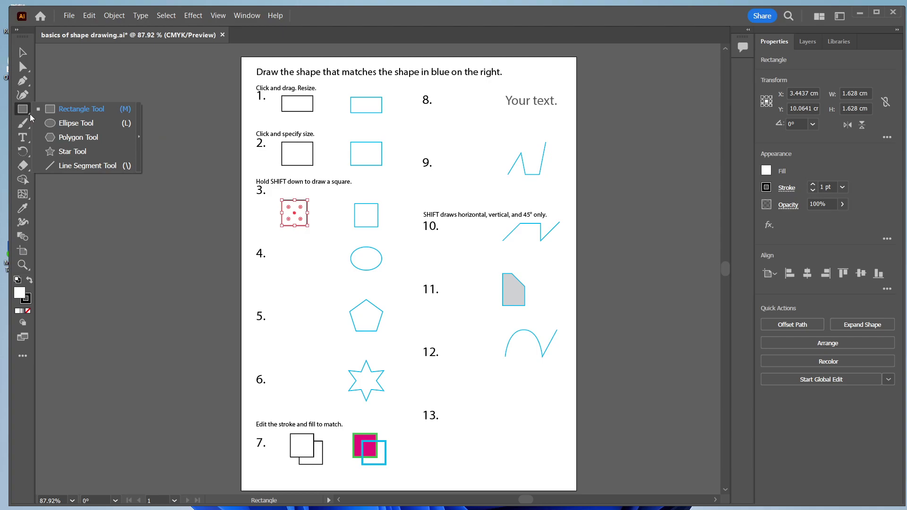
{"action": "left_click", "coordinate": [76, 123]}
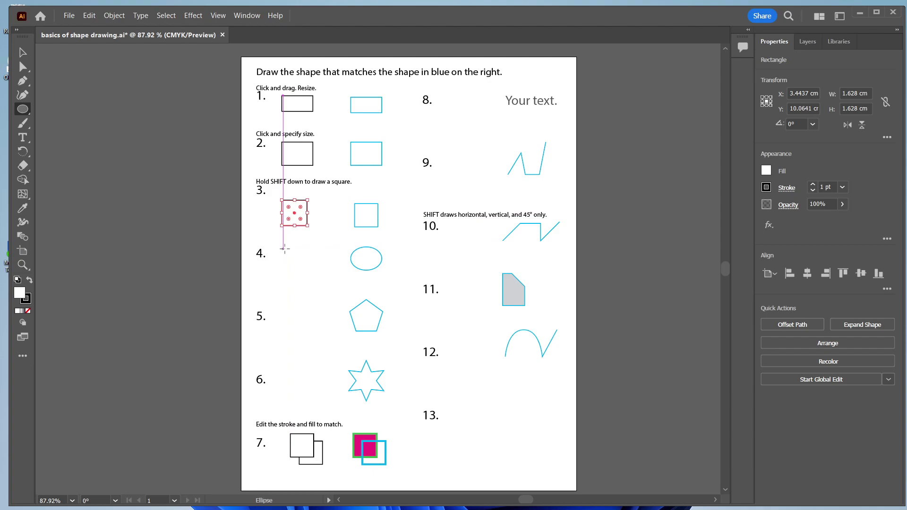
{"action": "left_click_drag", "start_coordinate": [284, 248], "coordinate": [321, 270]}
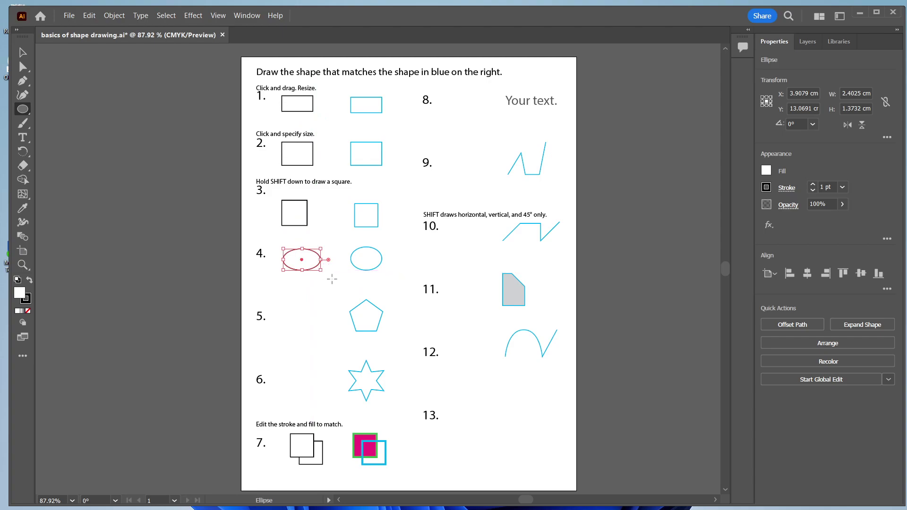
Step: Create a 2.5 by 1.5 cm test ellipse by clicking, then undo it
{"action": "left_click", "coordinate": [302, 287]}
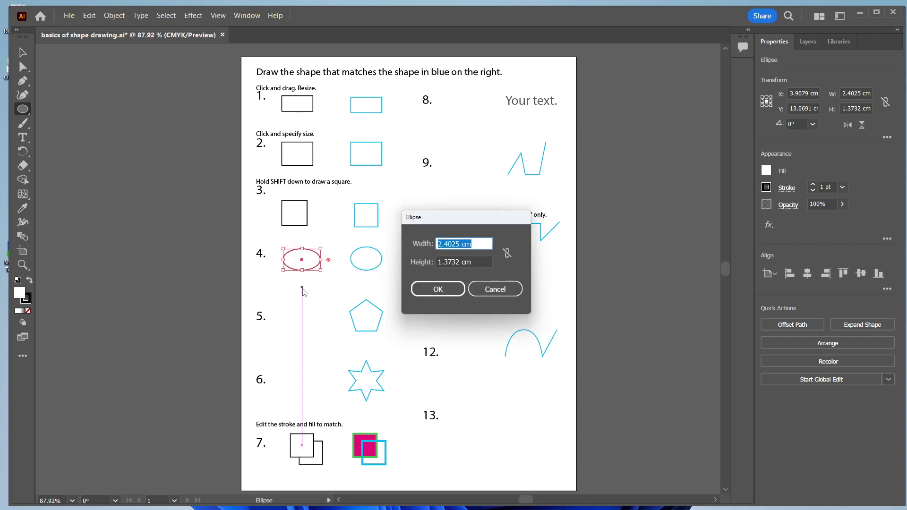
{"action": "type", "text": "2.5"}
{"action": "key", "text": "Tab"}
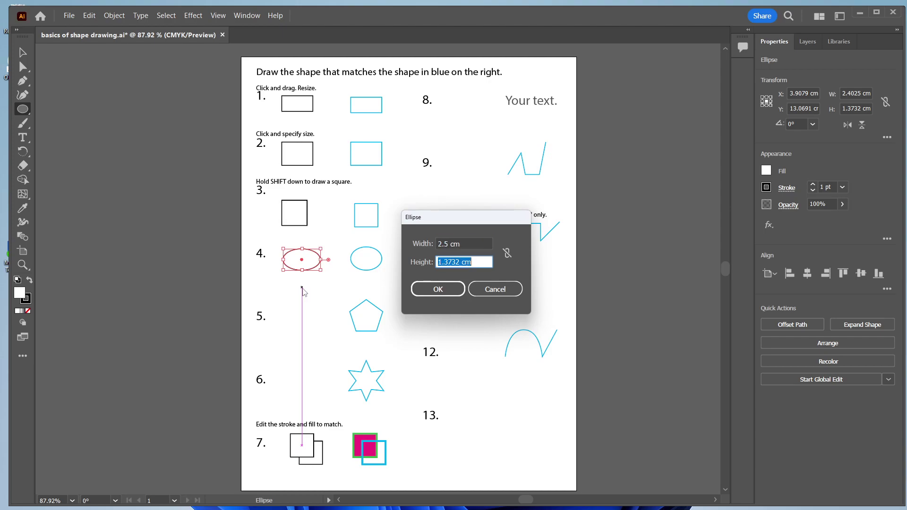
{"action": "type", "text": "1.5"}
{"action": "key", "text": "Return"}
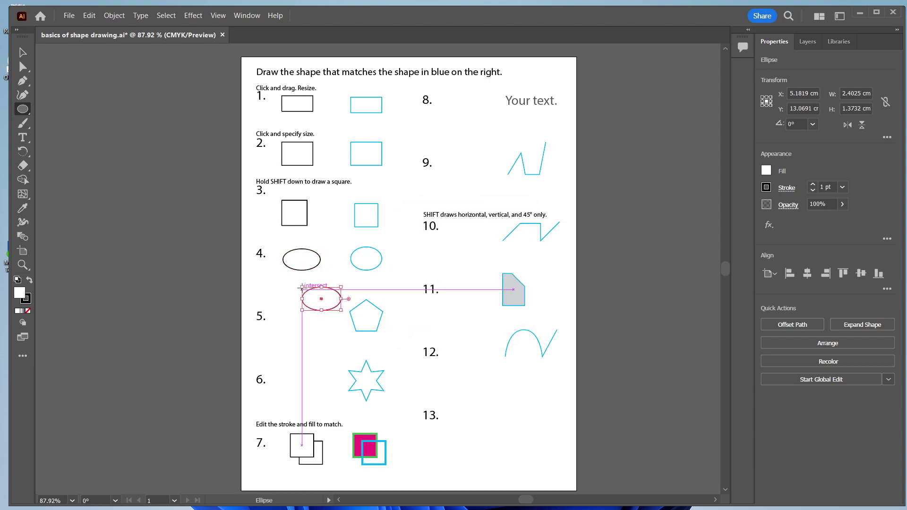
{"action": "key", "text": "ctrl+z"}
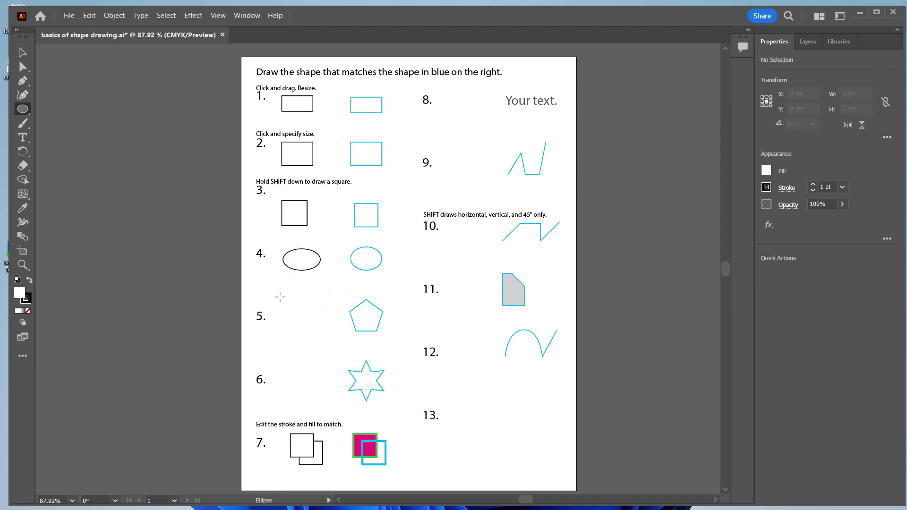
Step: Draw a five-sided polygon about 2.27 by 2.15 cm beside item 5
{"action": "left_click", "coordinate": [30, 114]}
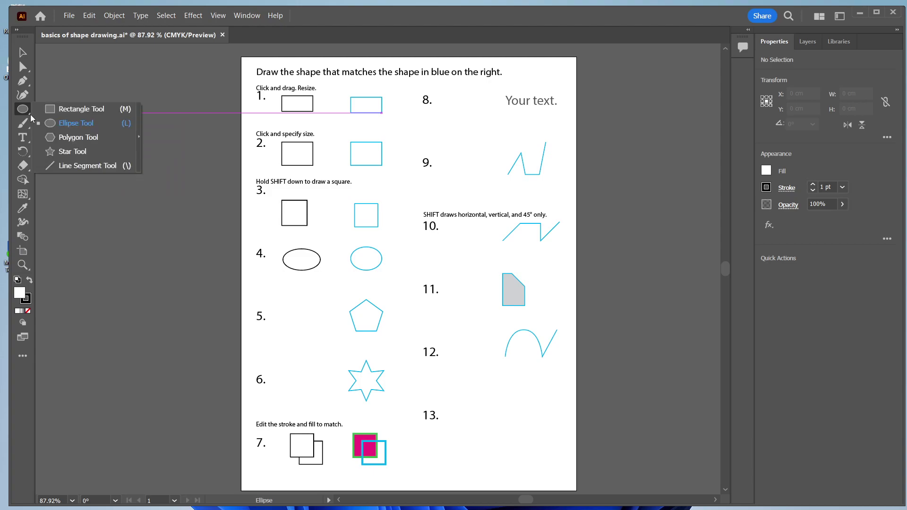
{"action": "left_click", "coordinate": [68, 137]}
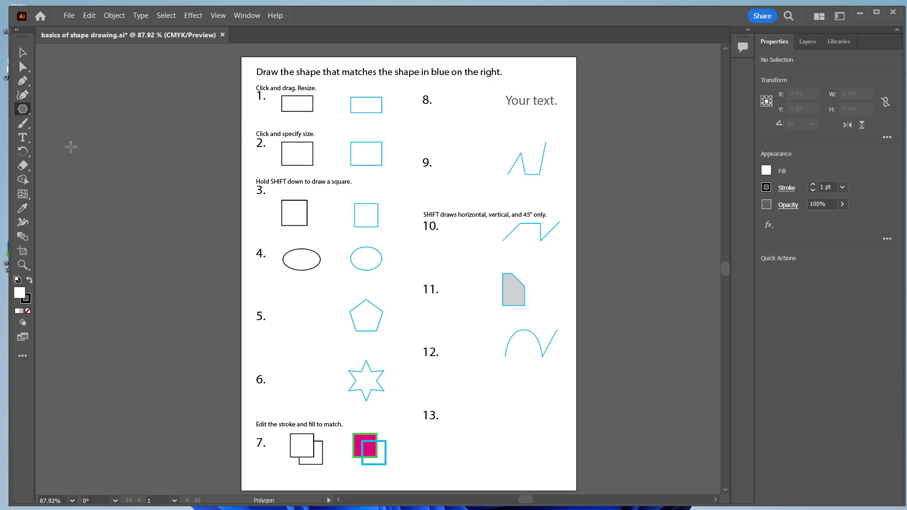
{"action": "mouse_move", "coordinate": [286, 310]}
{"action": "left_mouse_down"}
{"action": "mouse_move", "coordinate": [308, 326]}
{"action": "mouse_move", "coordinate": [263, 352]}
{"action": "mouse_move", "coordinate": [279, 324]}
{"action": "mouse_move", "coordinate": [317, 300]}
{"action": "mouse_move", "coordinate": [298, 333]}
{"action": "mouse_move", "coordinate": [259, 343]}
{"action": "mouse_move", "coordinate": [307, 315]}
{"action": "mouse_move", "coordinate": [318, 289]}
{"action": "mouse_move", "coordinate": [320, 317]}
{"action": "mouse_move", "coordinate": [293, 326]}
{"action": "mouse_move", "coordinate": [309, 297]}
{"action": "mouse_move", "coordinate": [311, 349]}
{"action": "mouse_move", "coordinate": [307, 319]}
{"action": "mouse_move", "coordinate": [294, 326]}
{"action": "left_mouse_up"}
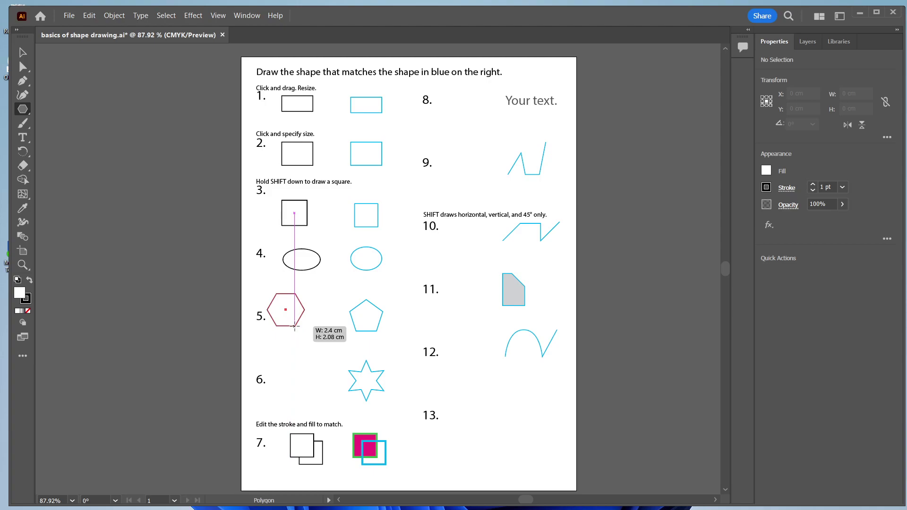
{"action": "left_click_drag", "start_coordinate": [294, 326], "coordinate": [292, 325]}
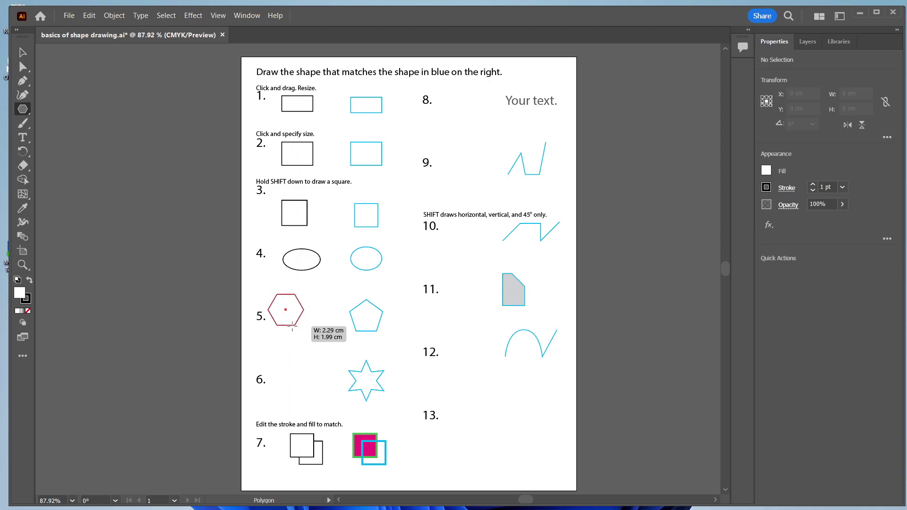
{"action": "key", "text": "Up"}
{"action": "left_click_drag", "start_coordinate": [292, 326], "coordinate": [298, 323]}
{"action": "key", "text": "Down"}
{"action": "key", "text": "Down"}
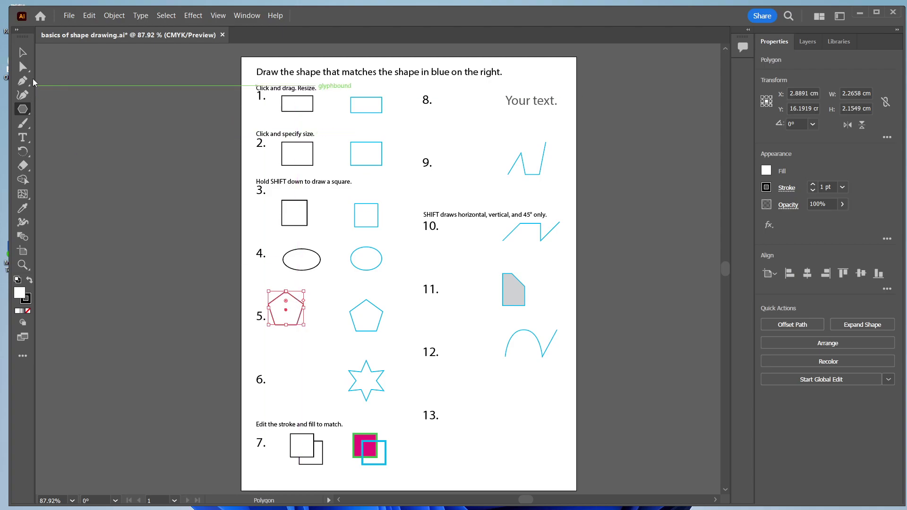
Step: Move the pentagon into line with the blue sample pentagon
{"action": "left_click", "coordinate": [22, 52]}
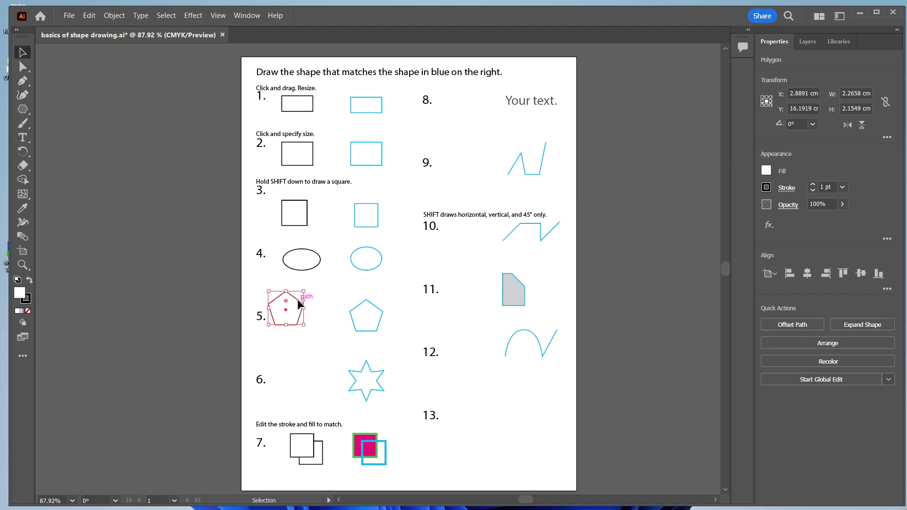
{"action": "left_click_drag", "start_coordinate": [299, 304], "coordinate": [312, 311]}
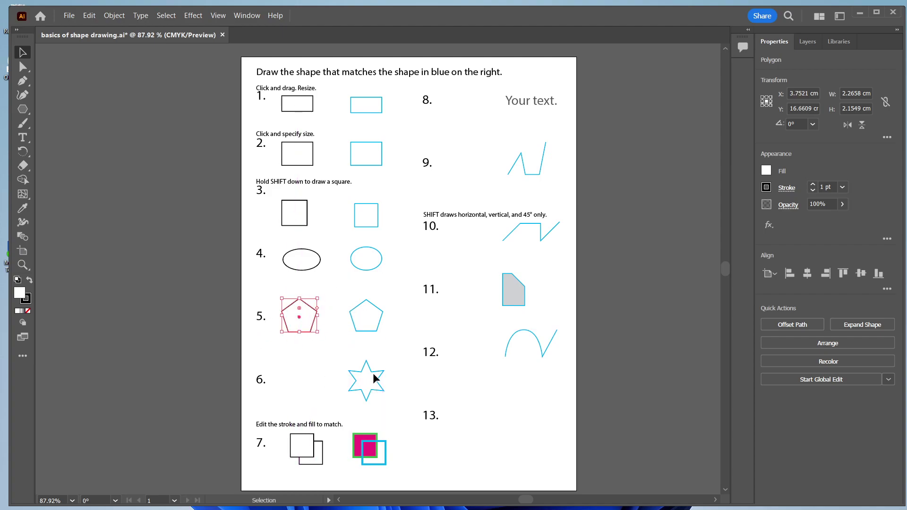
{"action": "left_click", "coordinate": [20, 111]}
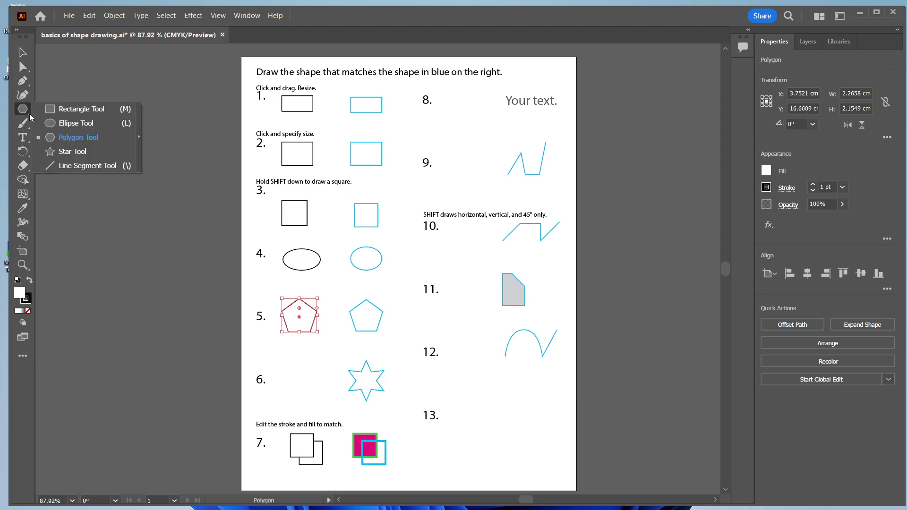
Step: Draw a five-pointed star about 2.46 by 2.42 cm beside item 6
{"action": "left_click", "coordinate": [75, 152]}
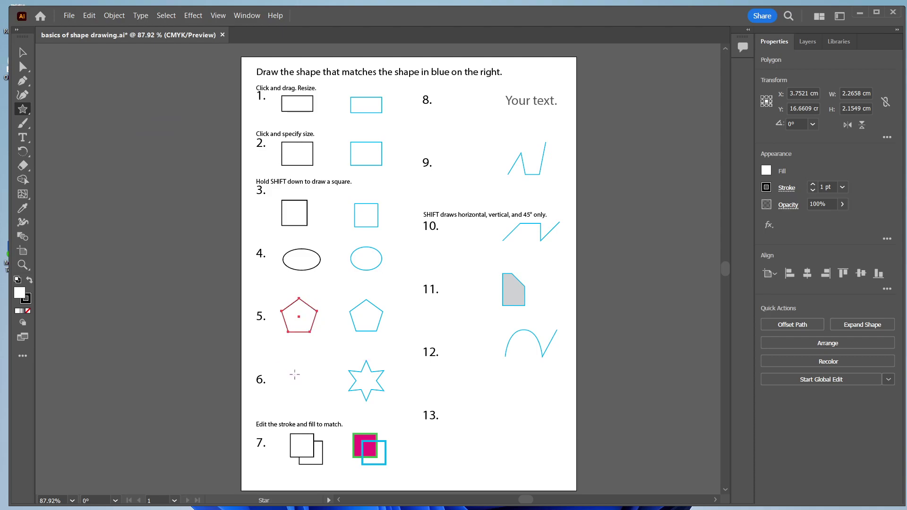
{"action": "left_click_drag", "start_coordinate": [294, 374], "coordinate": [310, 396]}
{"action": "key", "text": "Down"}
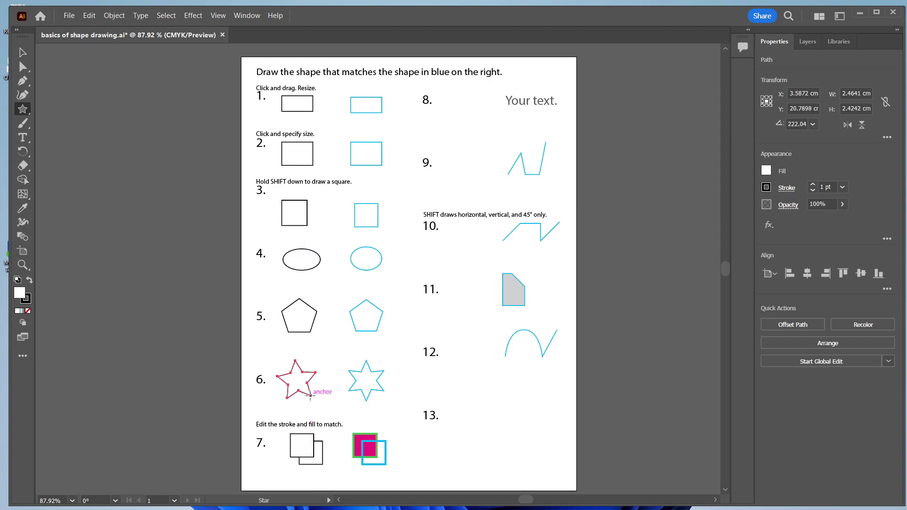
{"action": "left_click", "coordinate": [23, 55]}
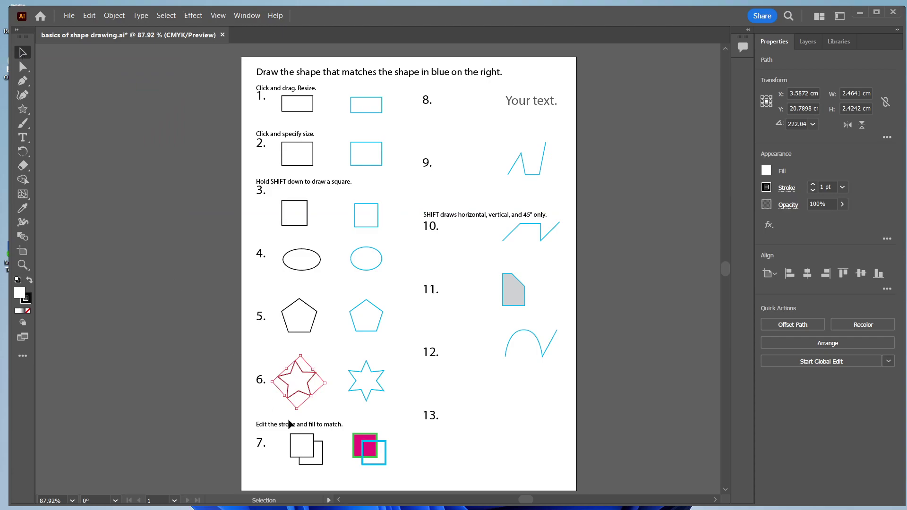
Step: Fill item 7's front square with magenta and give it a thicker green outline
{"action": "left_click", "coordinate": [303, 439]}
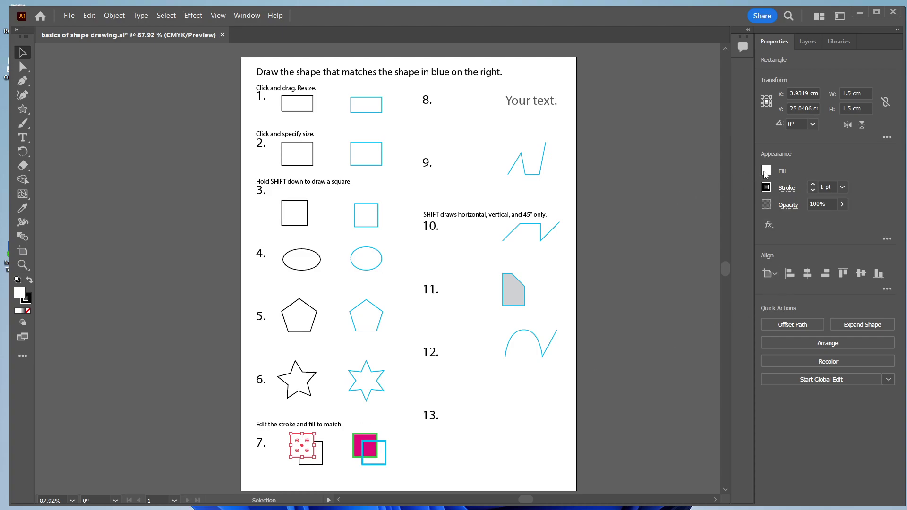
{"action": "left_click", "coordinate": [766, 171]}
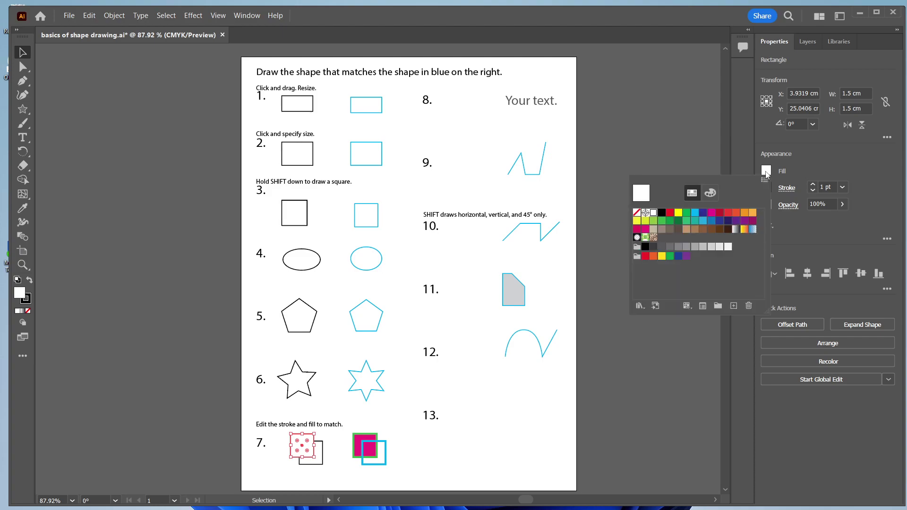
{"action": "left_click", "coordinate": [645, 230]}
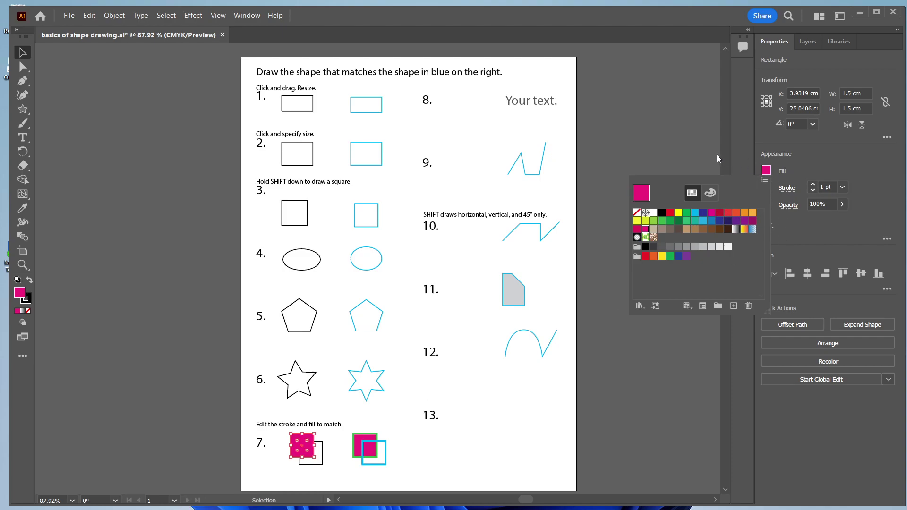
{"action": "left_click", "coordinate": [697, 153]}
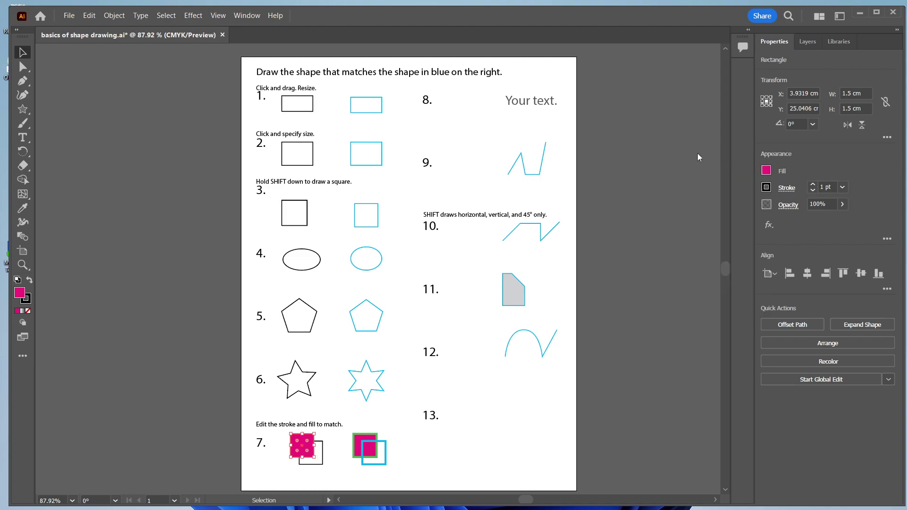
{"action": "left_click", "coordinate": [770, 187]}
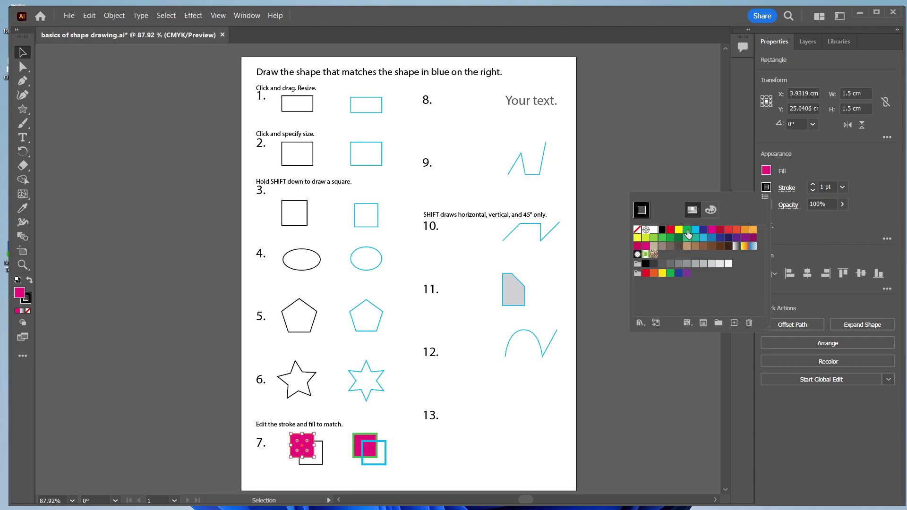
{"action": "left_click", "coordinate": [687, 232]}
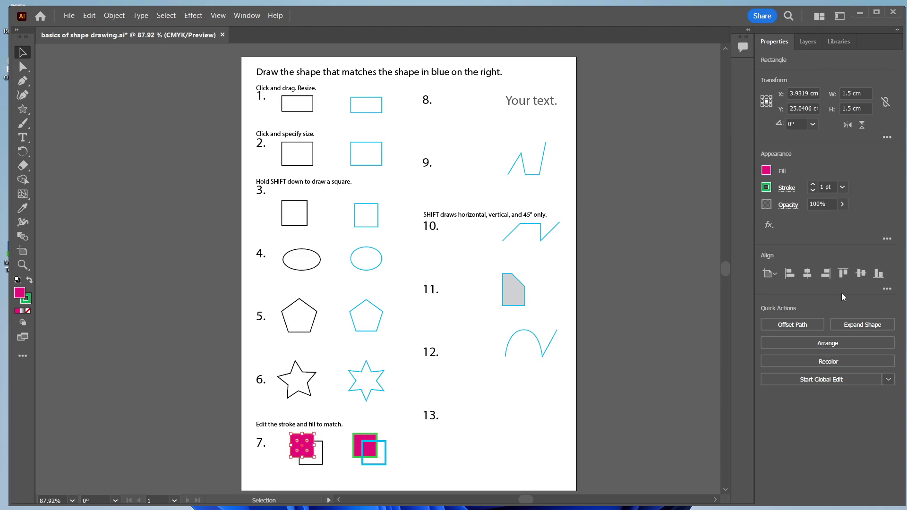
{"action": "double_click", "coordinate": [812, 186]}
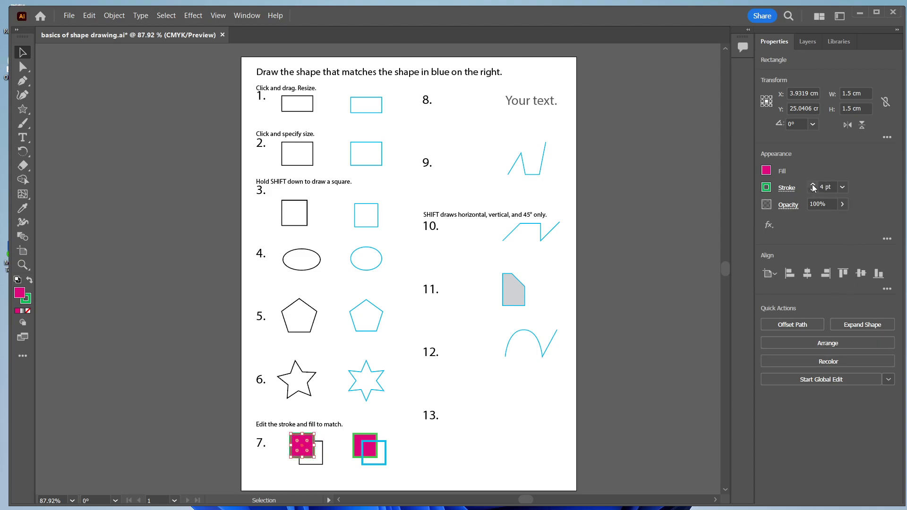
{"action": "left_click", "coordinate": [654, 239]}
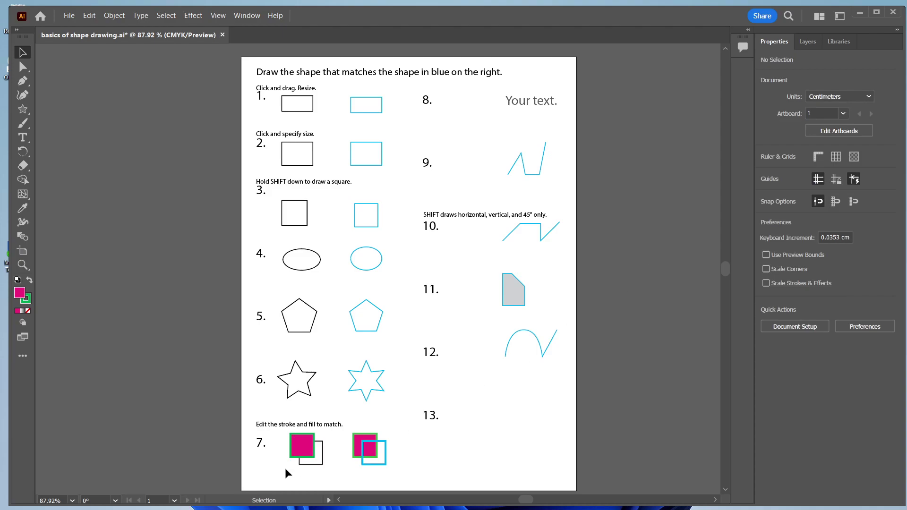
{"action": "left_click", "coordinate": [322, 451]}
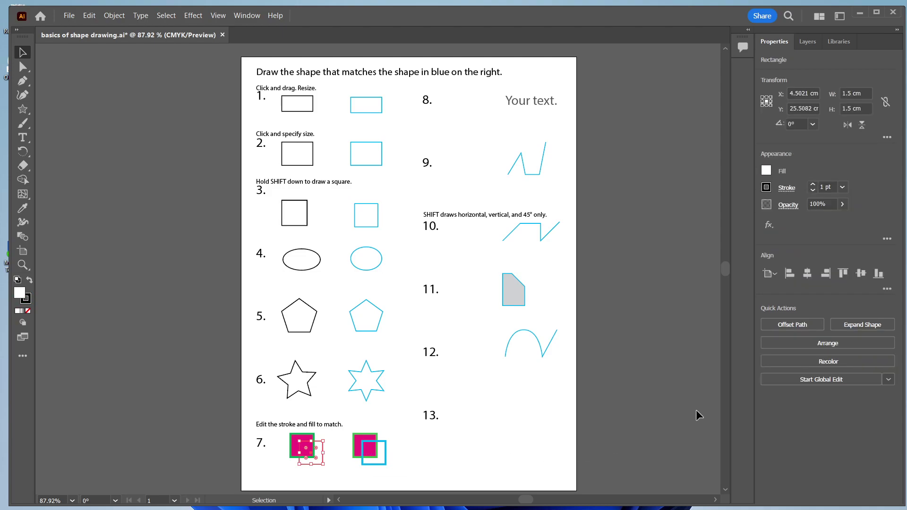
Step: Bring item 7's back square in front of the magenta square
{"action": "left_click", "coordinate": [805, 344]}
{"action": "left_click", "coordinate": [804, 354]}
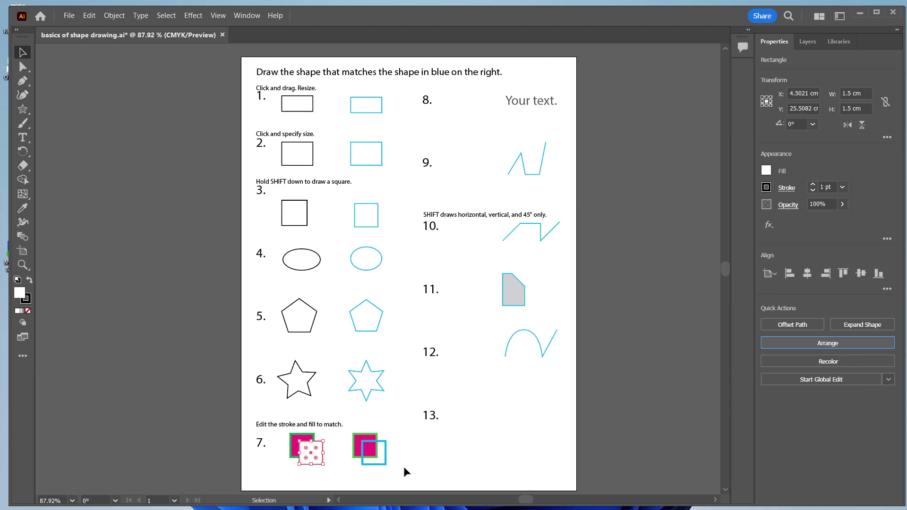
{"action": "left_click", "coordinate": [432, 469]}
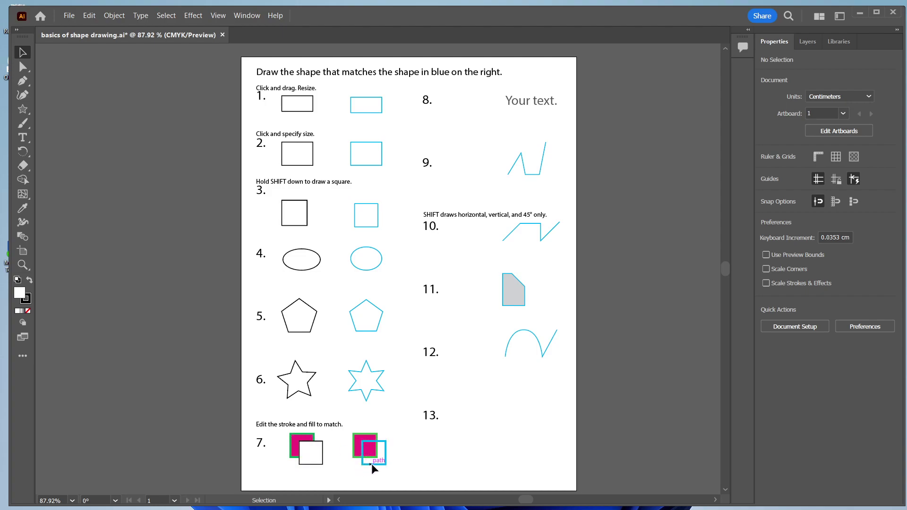
Step: Give the white square no fill and a cyan 3 pt outline
{"action": "left_click", "coordinate": [311, 449]}
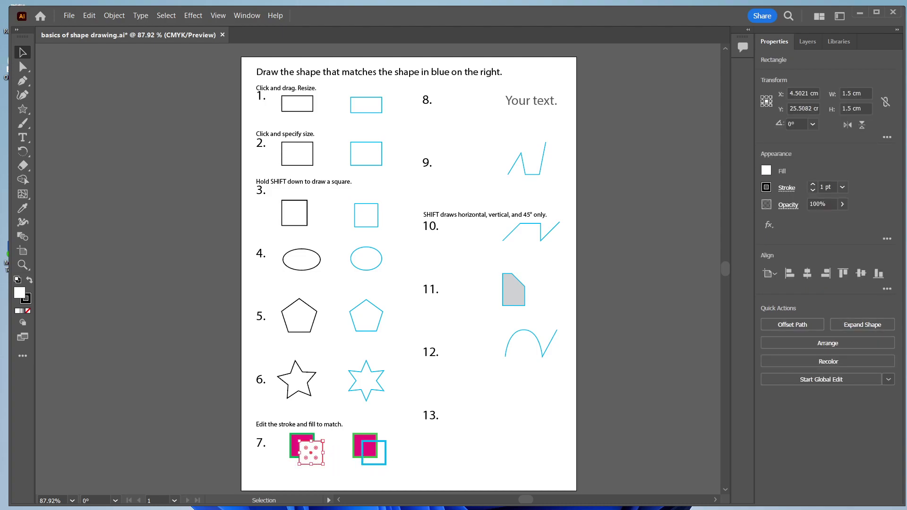
{"action": "left_click", "coordinate": [768, 171]}
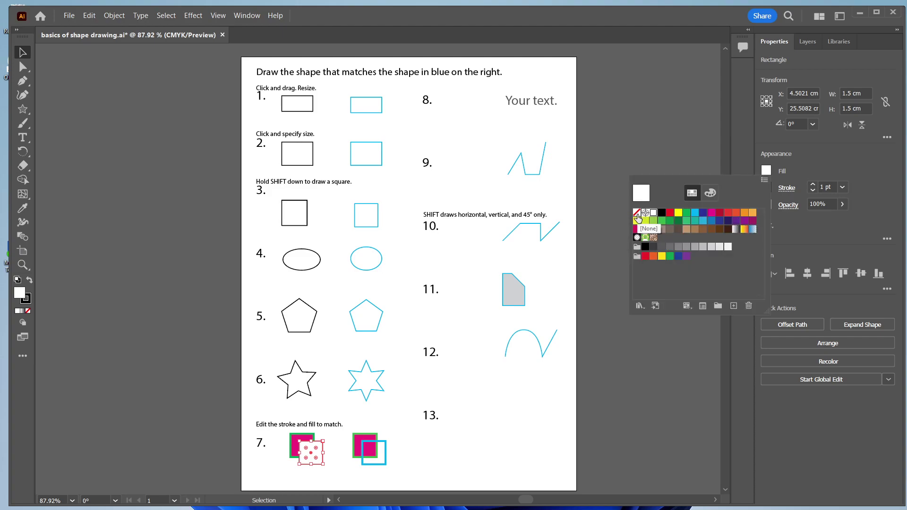
{"action": "left_click", "coordinate": [637, 214]}
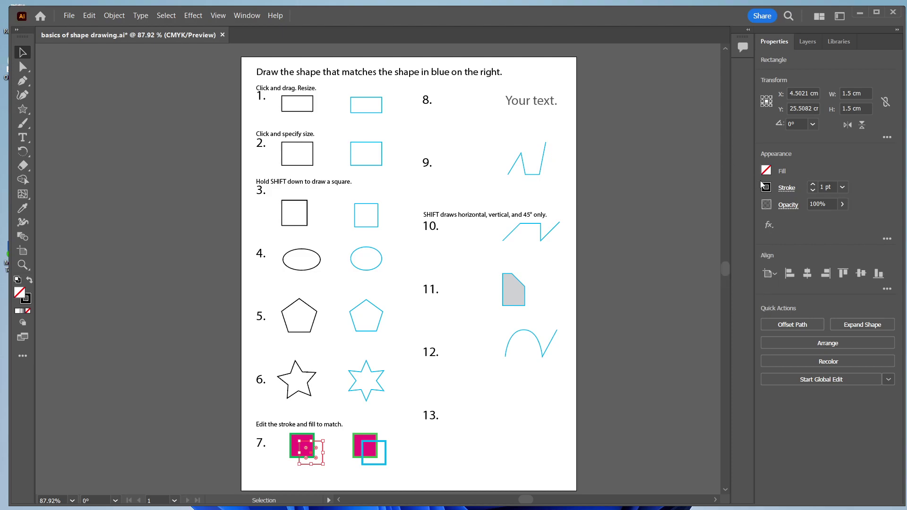
{"action": "left_click", "coordinate": [765, 187]}
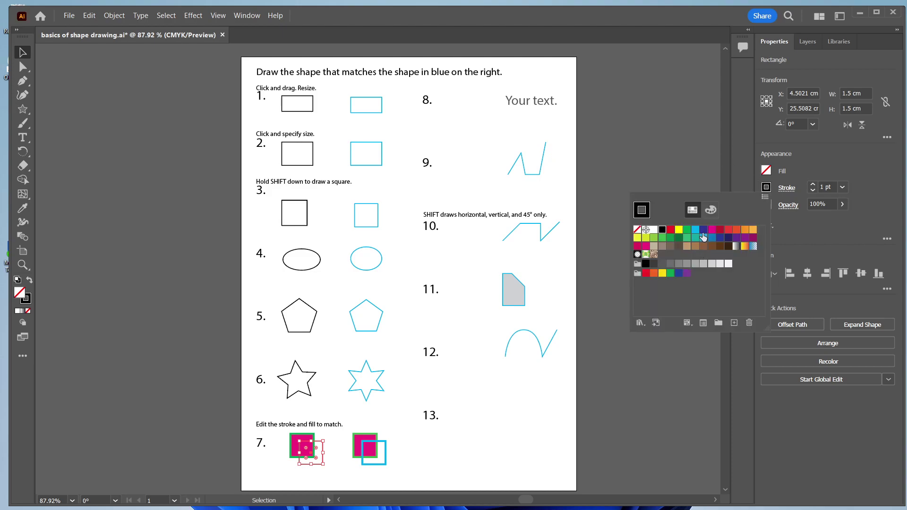
{"action": "left_click", "coordinate": [694, 231]}
{"action": "left_click", "coordinate": [812, 185]}
{"action": "left_click", "coordinate": [813, 185]}
{"action": "left_click", "coordinate": [609, 315]}
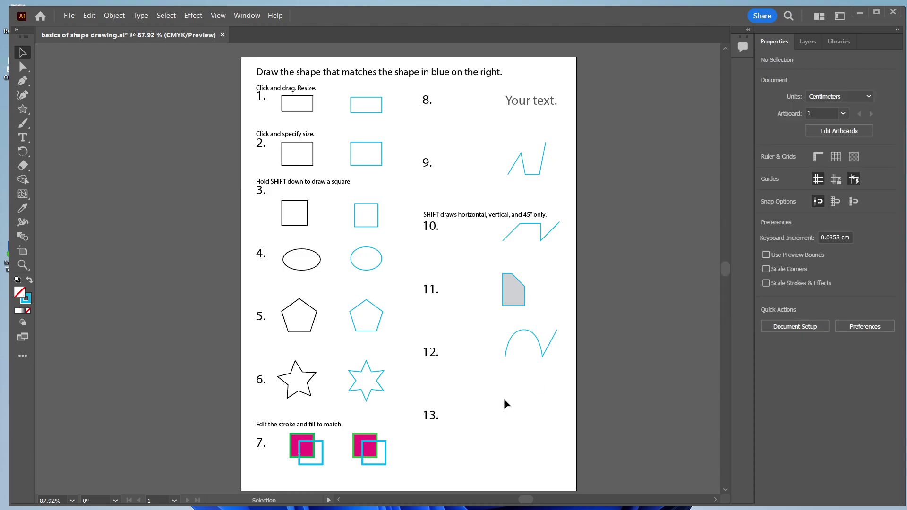
Step: Nudge the cyan square slightly left so it overlaps like the sample
{"action": "left_click", "coordinate": [323, 451]}
{"action": "left_click", "coordinate": [180, 421]}
{"action": "mouse_move", "coordinate": [321, 451]}
{"action": "left_mouse_down"}
{"action": "mouse_move", "coordinate": [360, 453]}
{"action": "mouse_move", "coordinate": [315, 449]}
{"action": "left_mouse_up"}
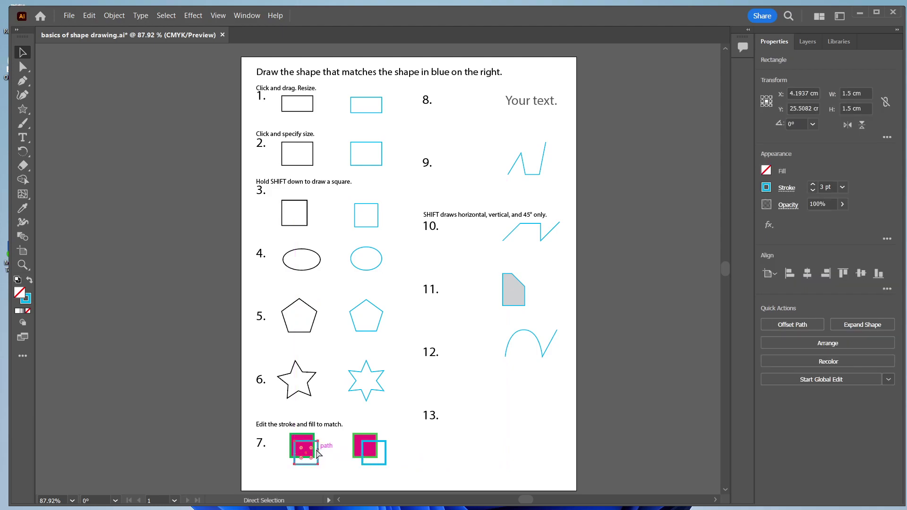
{"action": "left_click", "coordinate": [421, 470]}
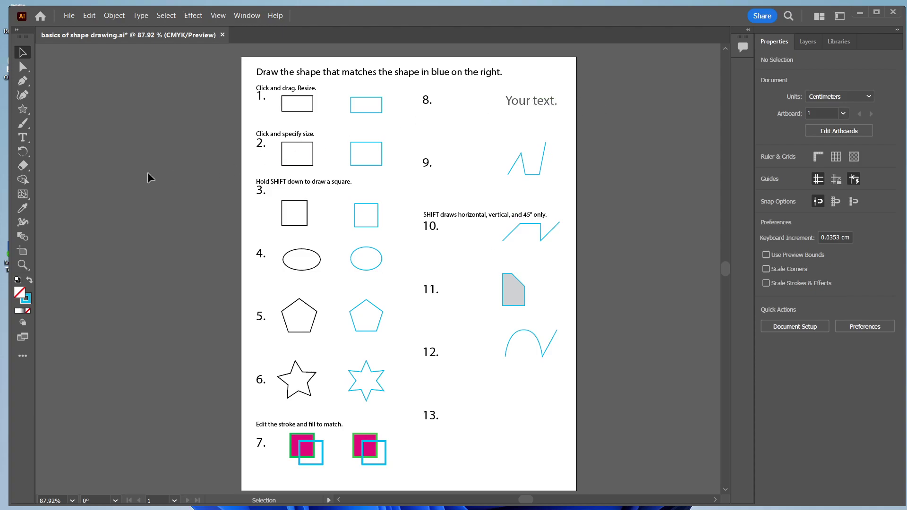
Step: Type 'Your text.' beside item 8 with the Type tool
{"action": "left_click", "coordinate": [25, 138]}
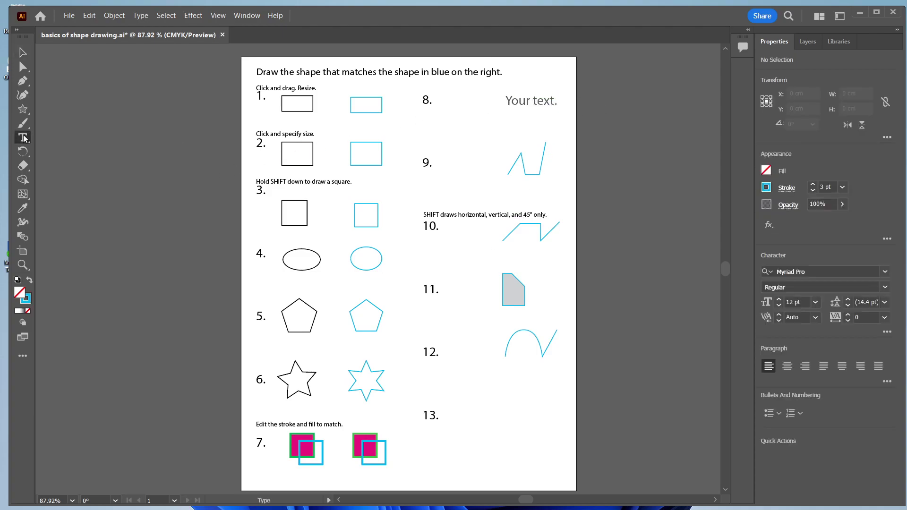
{"action": "left_click", "coordinate": [439, 92]}
{"action": "type", "text": "Your tex"}
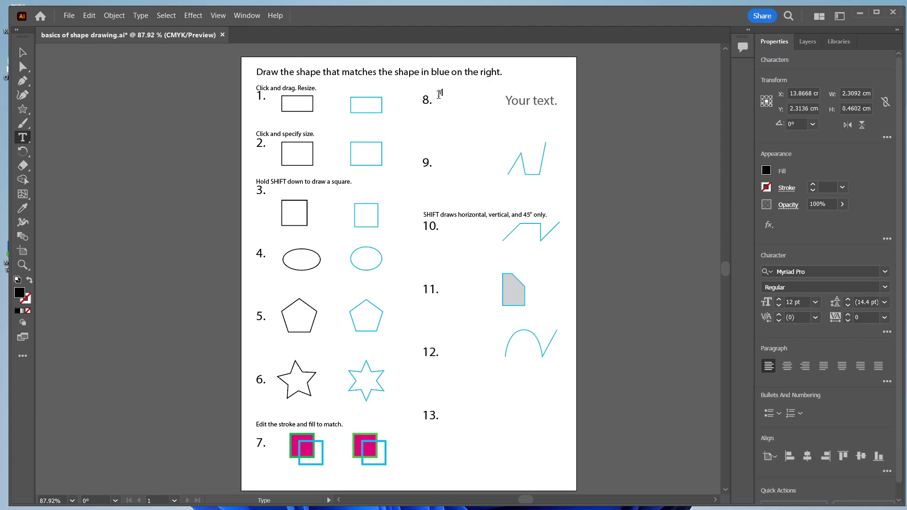
{"action": "type", "text": "t."}
{"action": "left_click", "coordinate": [816, 301]}
{"action": "left_click", "coordinate": [835, 197]}
{"action": "type", "text": "ggg"}
{"action": "key", "text": "BackSpace"}
{"action": "key", "text": "BackSpace"}
{"action": "key", "text": "BackSpace"}
{"action": "key", "text": "BackSpace"}
Step: Select the typed words and set them to 24 pt, then undo the change
{"action": "left_click_drag", "start_coordinate": [436, 93], "coordinate": [440, 90]}
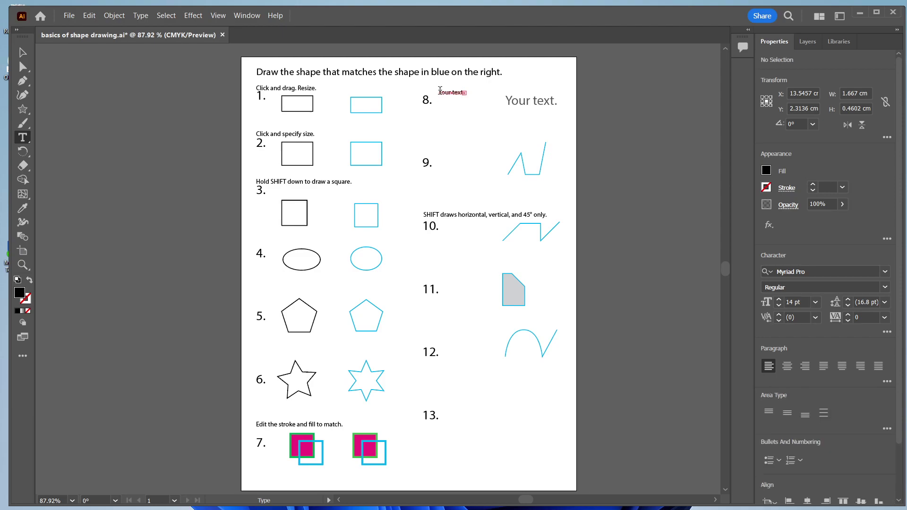
{"action": "key", "text": "ctrl+z"}
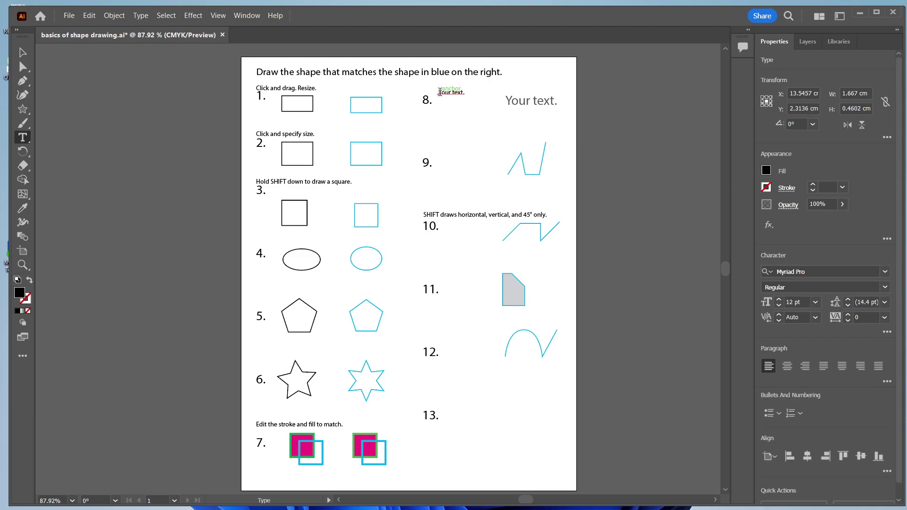
{"action": "left_click_drag", "start_coordinate": [439, 93], "coordinate": [466, 93]}
{"action": "left_click", "coordinate": [815, 302]}
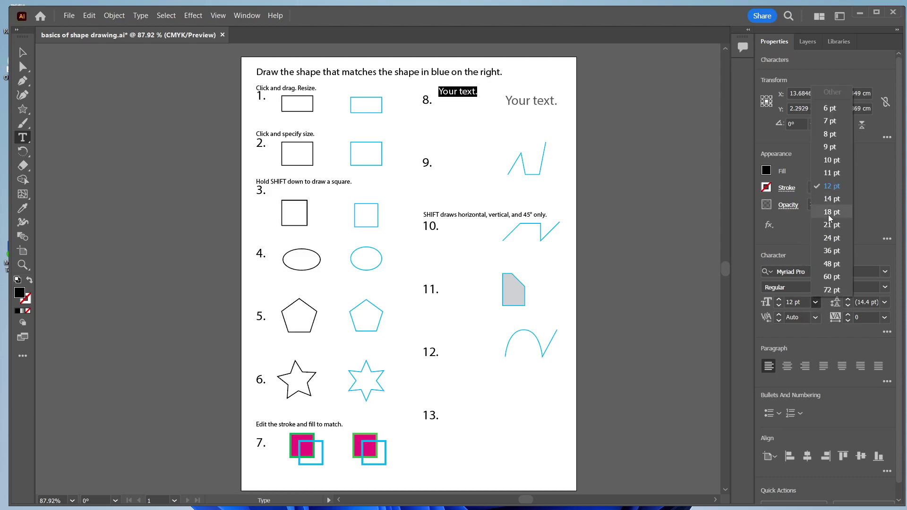
{"action": "left_click", "coordinate": [832, 239]}
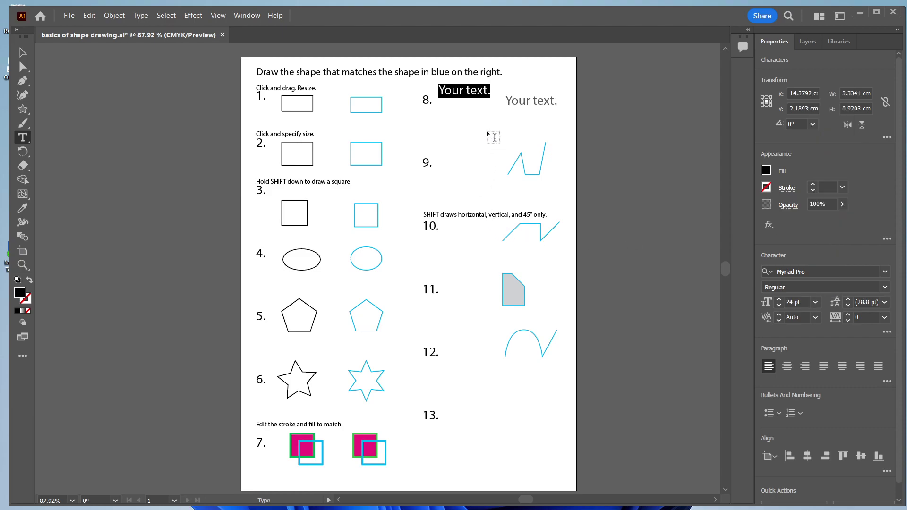
{"action": "key", "text": "ctrl"}
{"action": "key", "text": "ctrl+z"}
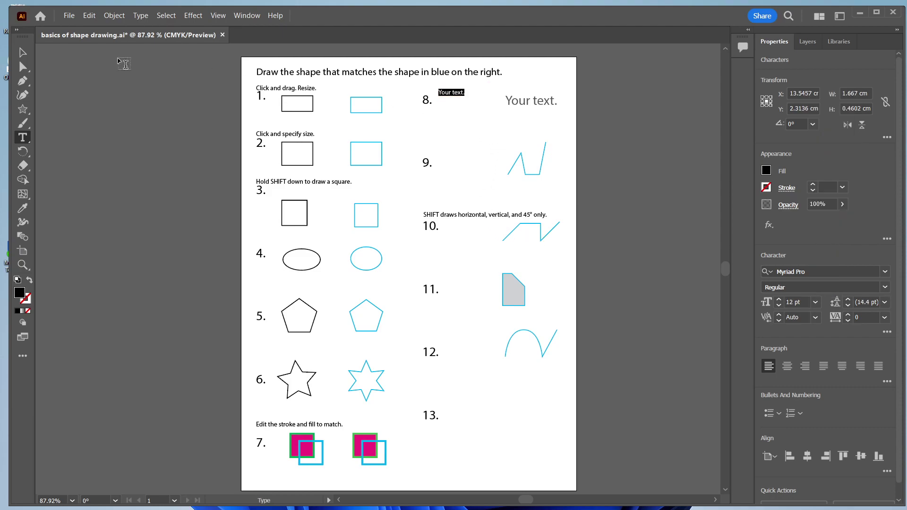
Step: Set the 'Your text.' object to 24 pt and line it up with item 8's sample
{"action": "left_click", "coordinate": [22, 53]}
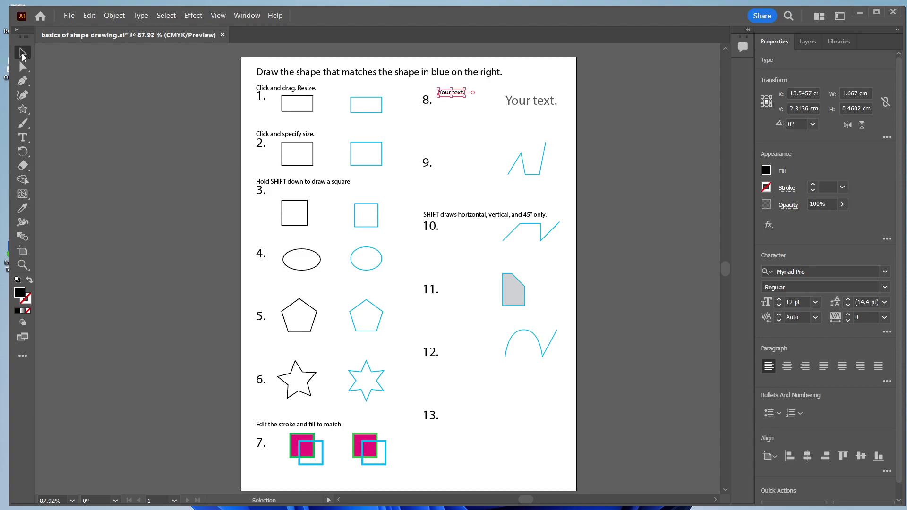
{"action": "left_click", "coordinate": [459, 111]}
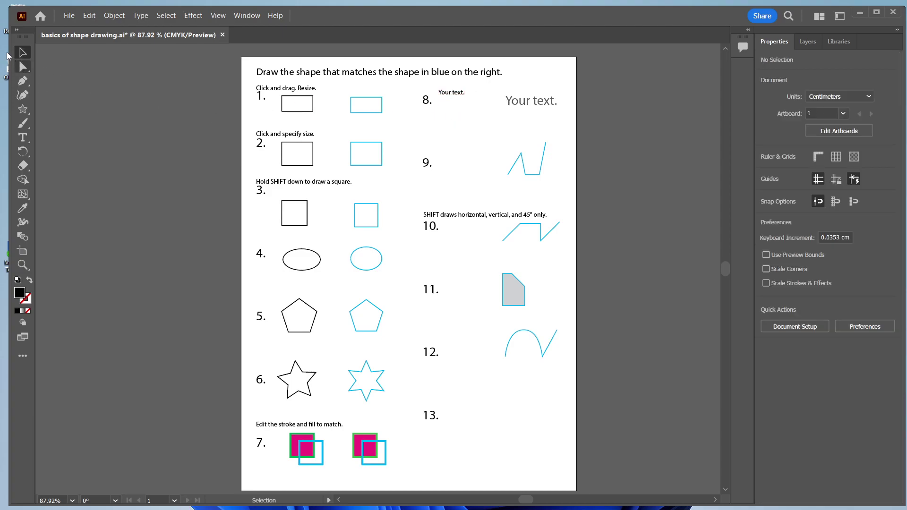
{"action": "left_click", "coordinate": [451, 92]}
{"action": "left_click", "coordinate": [815, 302]}
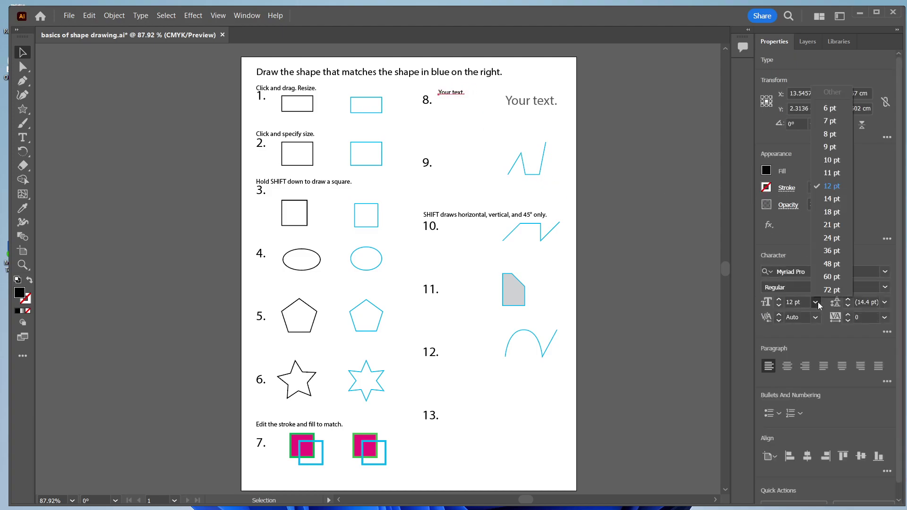
{"action": "left_click", "coordinate": [831, 238]}
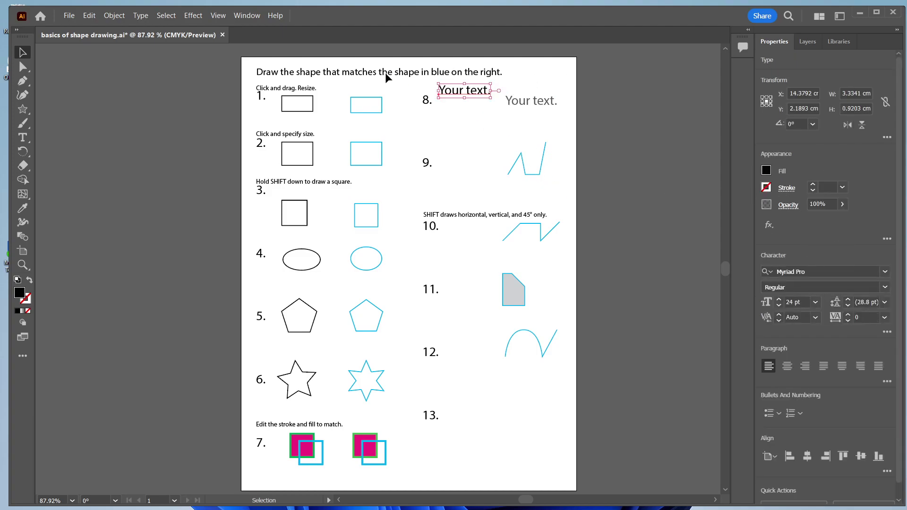
{"action": "left_click_drag", "start_coordinate": [445, 91], "coordinate": [451, 101]}
{"action": "left_click", "coordinate": [468, 158]}
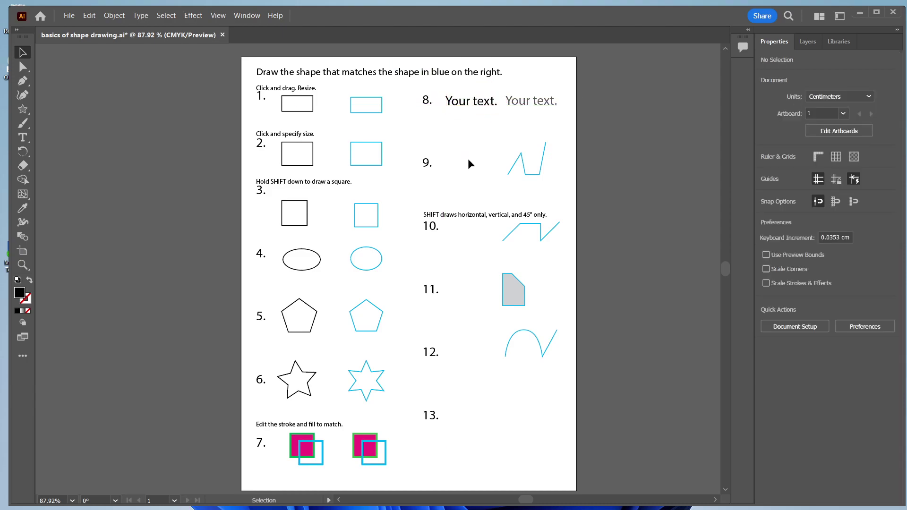
Step: Pen-draw a five-point zigzag beside item 9, ending at the top-right point
{"action": "left_click", "coordinate": [23, 81]}
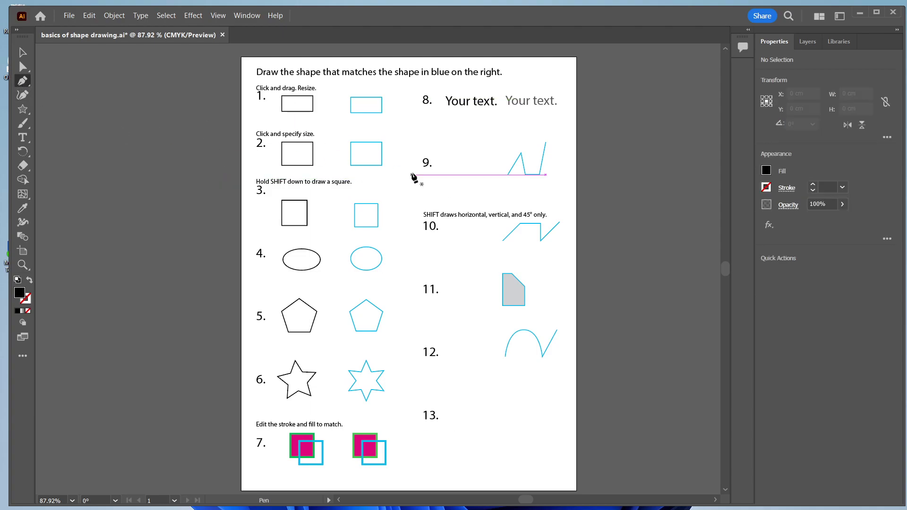
{"action": "left_click", "coordinate": [446, 175]}
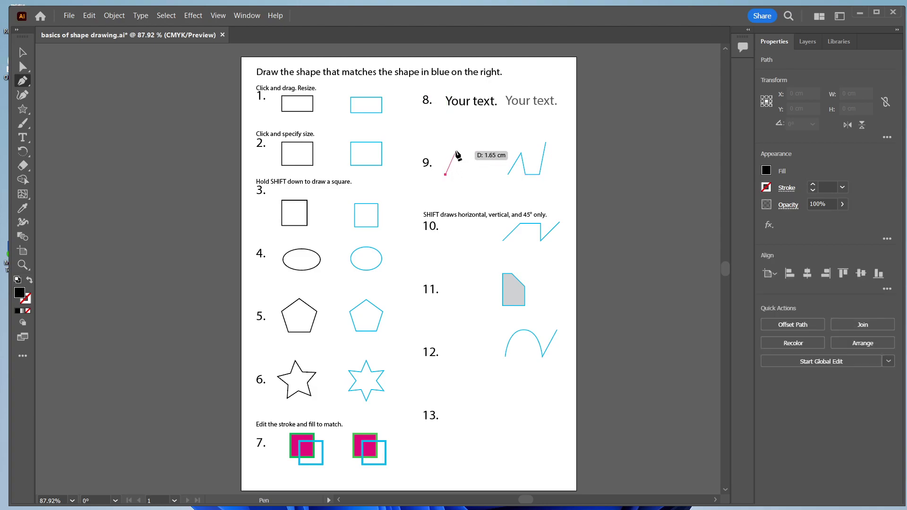
{"action": "left_click", "coordinate": [455, 150]}
{"action": "left_click", "coordinate": [462, 175]}
{"action": "left_click", "coordinate": [481, 174]}
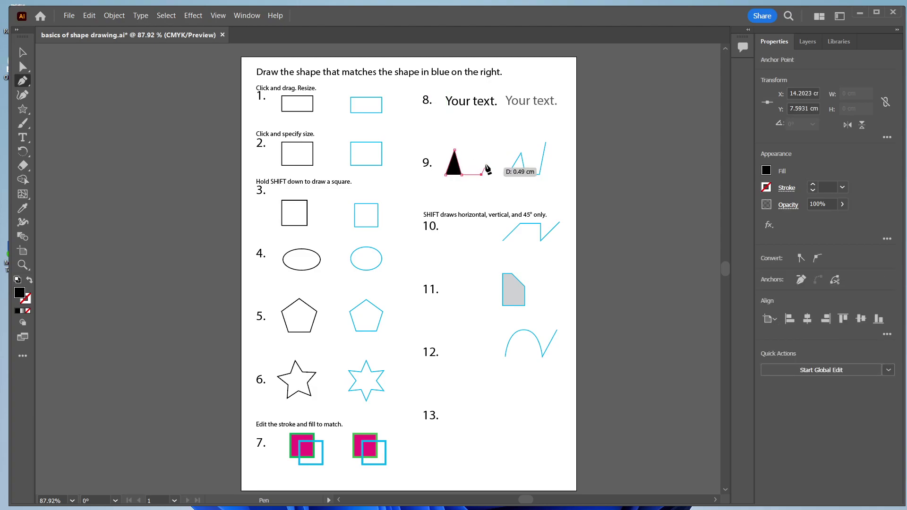
{"action": "left_click", "coordinate": [490, 143]}
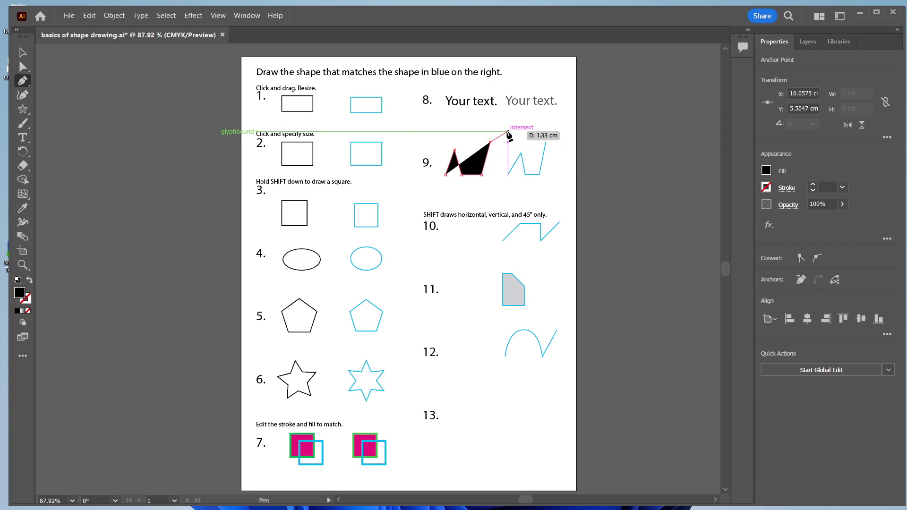
{"action": "key", "text": "Escape"}
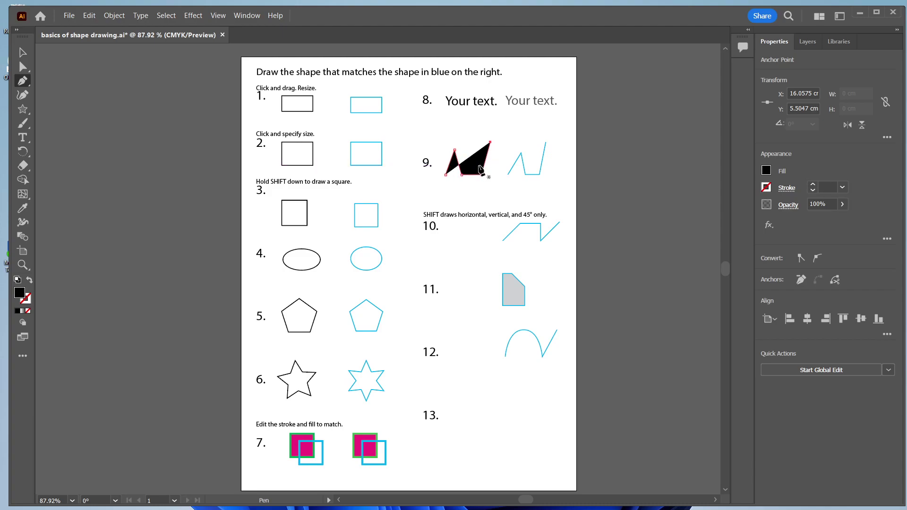
Step: Swap fill and stroke so item 9's zigzag becomes an unfilled black line, then deselect it
{"action": "left_click", "coordinate": [446, 175]}
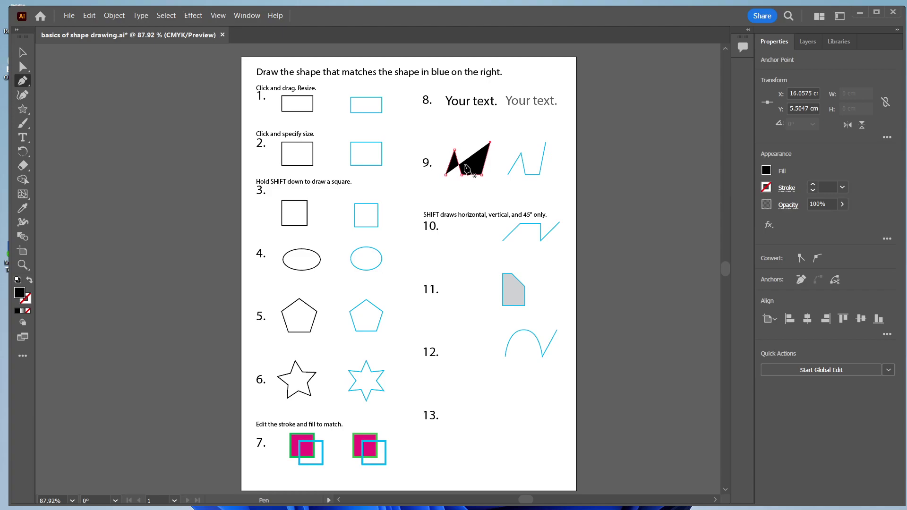
{"action": "left_click", "coordinate": [29, 281]}
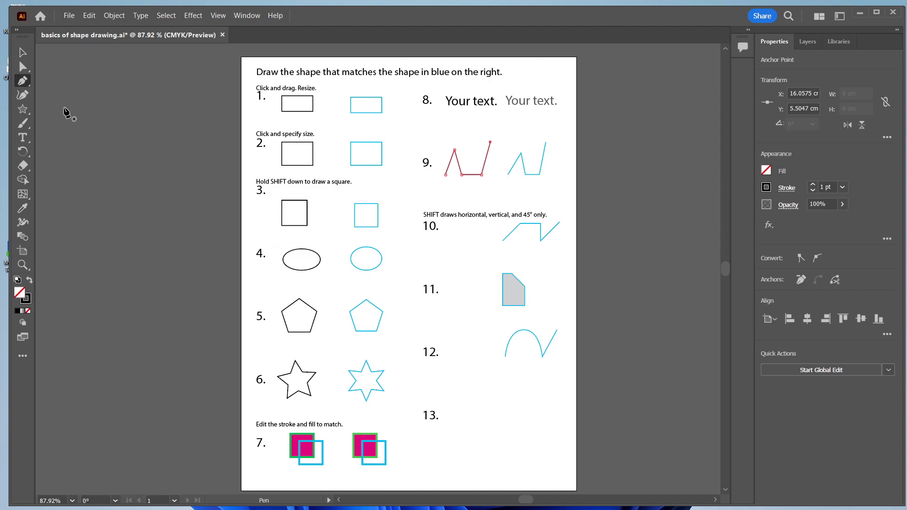
{"action": "key", "text": "v"}
{"action": "left_click", "coordinate": [484, 162]}
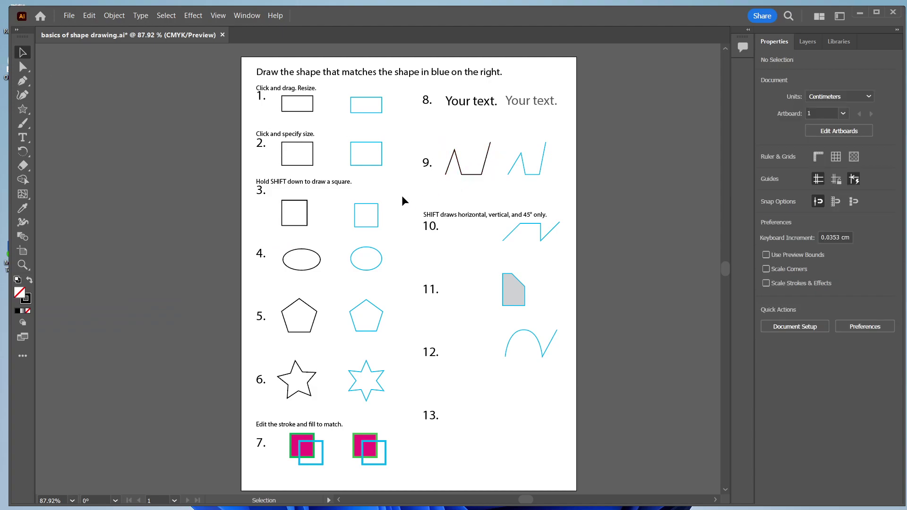
Step: Pen-draw item 10's line: a 45° rise, a horizontal run, a vertical drop and a final 45° rise
{"action": "left_click", "coordinate": [22, 82]}
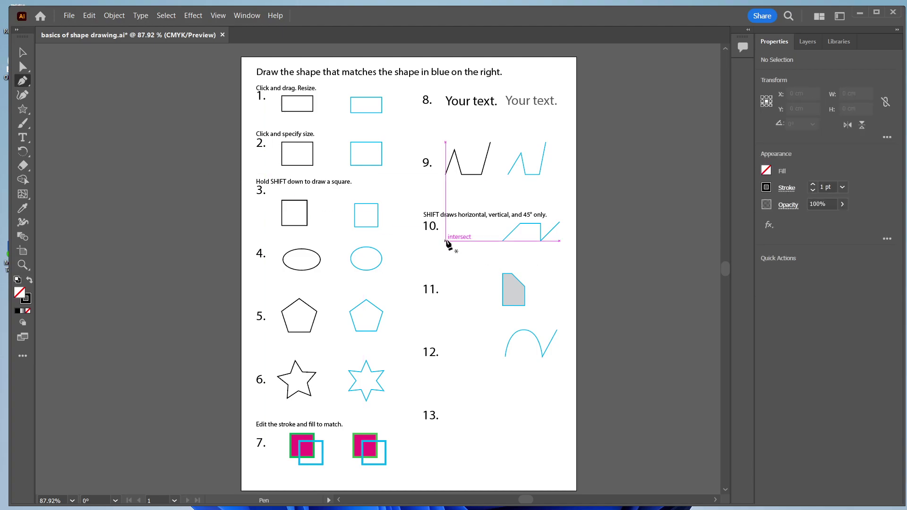
{"action": "left_click", "coordinate": [446, 240]}
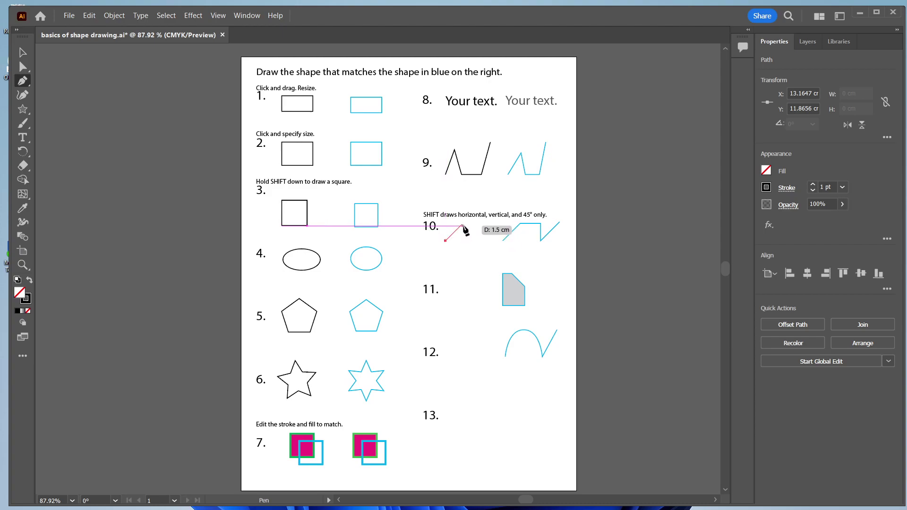
{"action": "left_click", "coordinate": [463, 223], "text": "shift"}
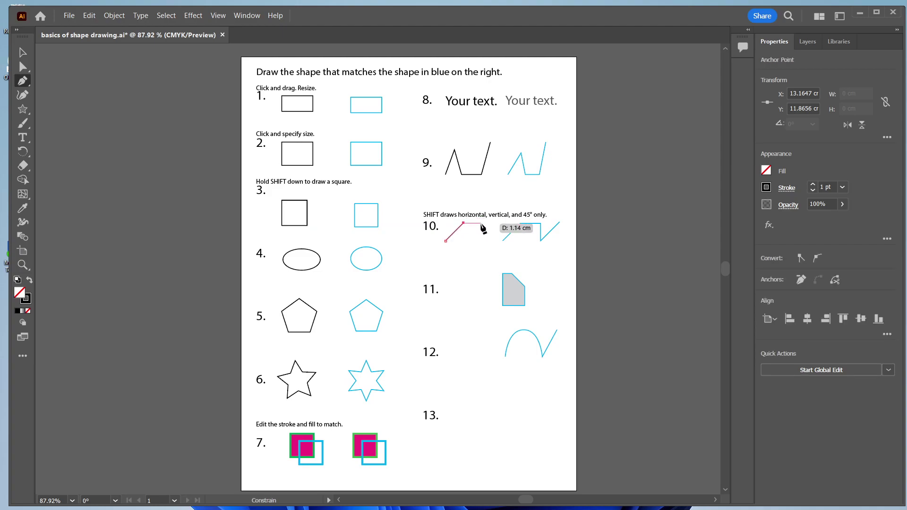
{"action": "left_click", "coordinate": [486, 223], "text": "shift"}
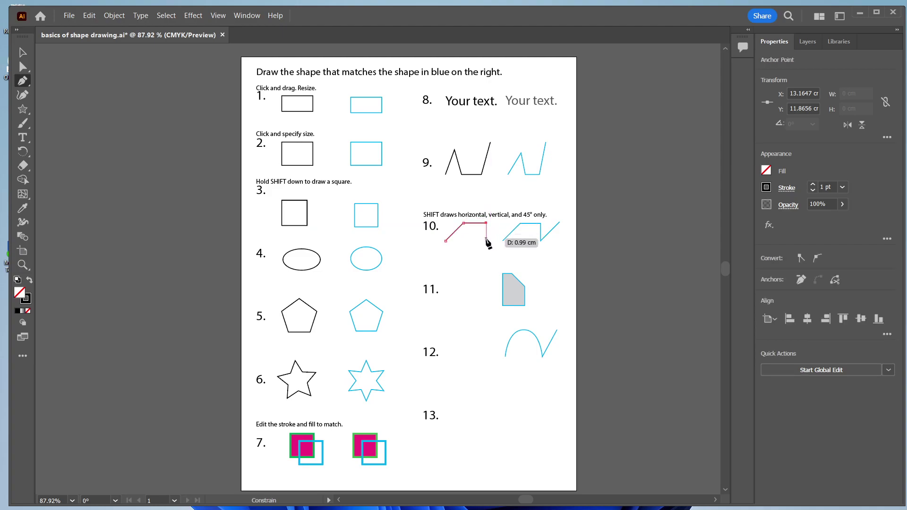
{"action": "left_click", "coordinate": [486, 241], "text": "shift"}
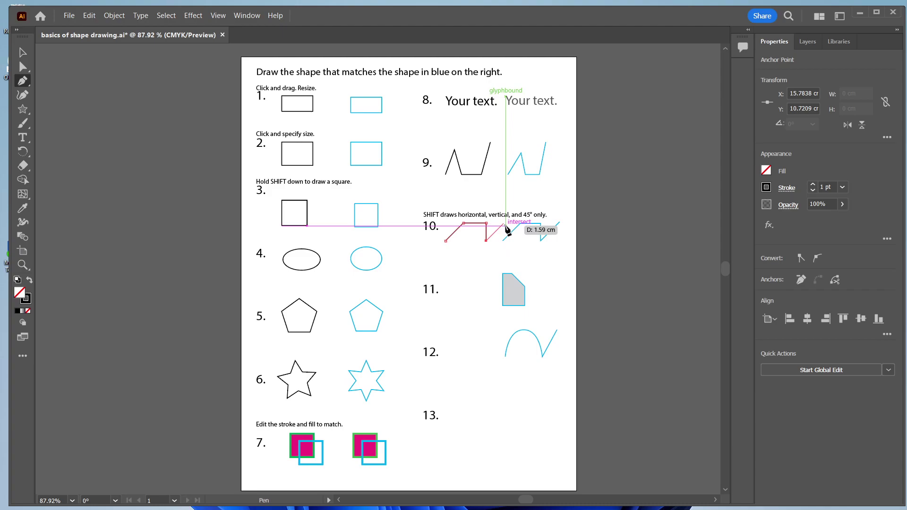
{"action": "left_click", "coordinate": [503, 223], "text": "shift"}
{"action": "key", "text": "Escape"}
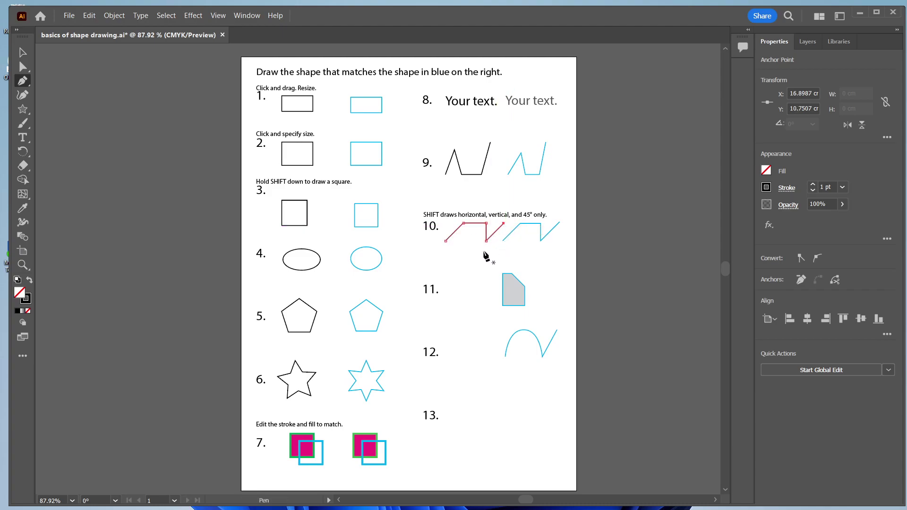
{"action": "left_click", "coordinate": [22, 54]}
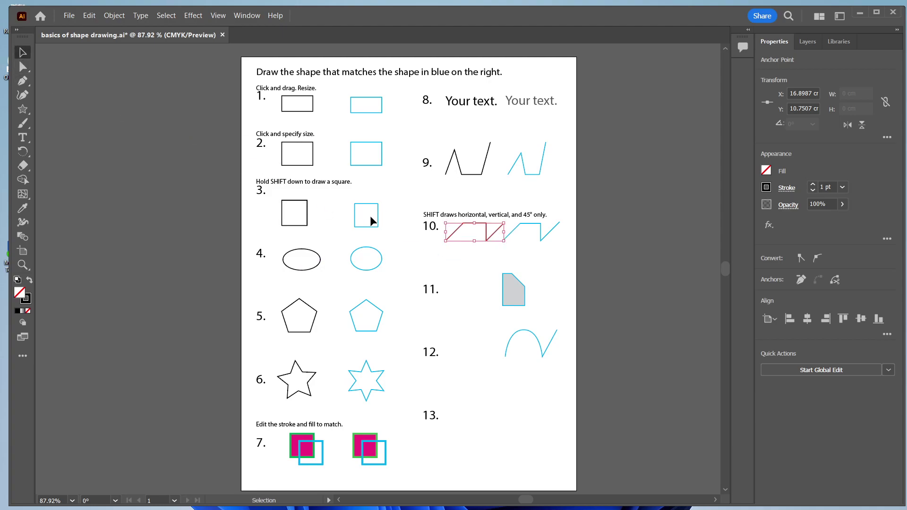
Step: Pen-draw item 11's closed cut-corner shape with an angled top-right corner
{"action": "key", "text": "a"}
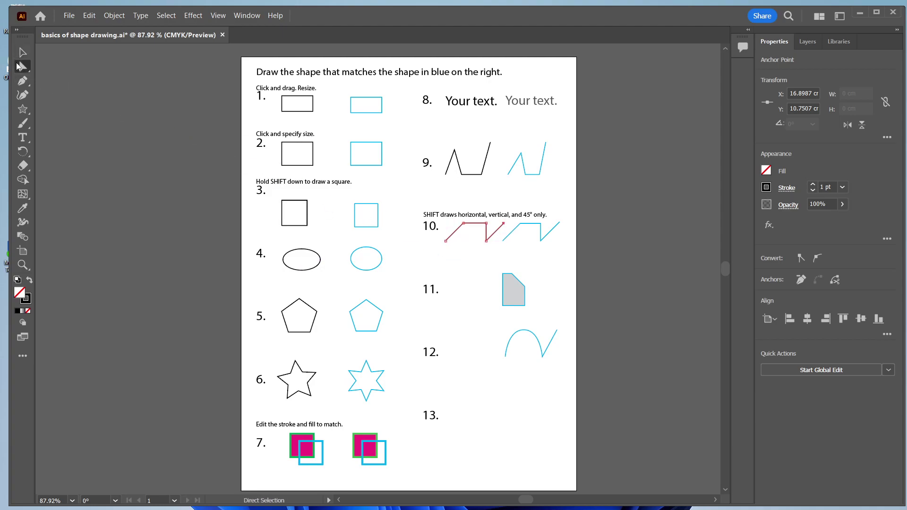
{"action": "key", "text": "p"}
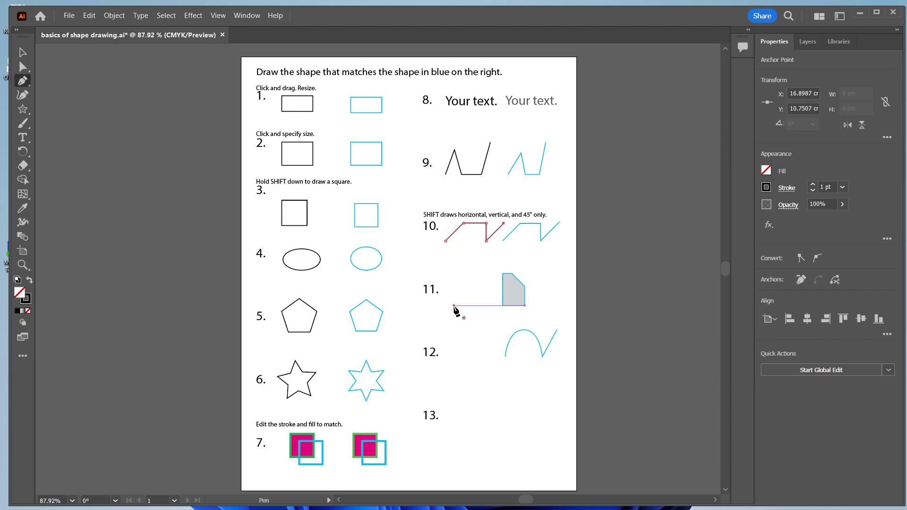
{"action": "left_click", "coordinate": [453, 306]}
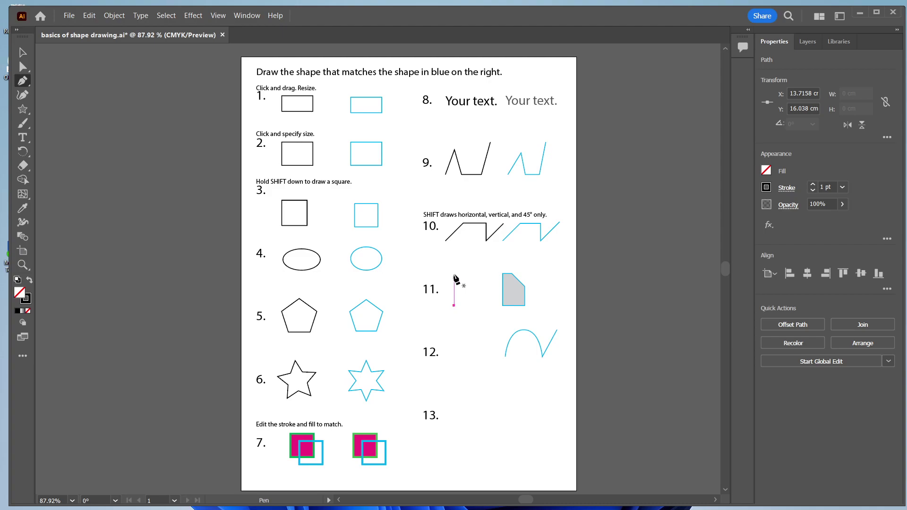
{"action": "left_click", "coordinate": [453, 274]}
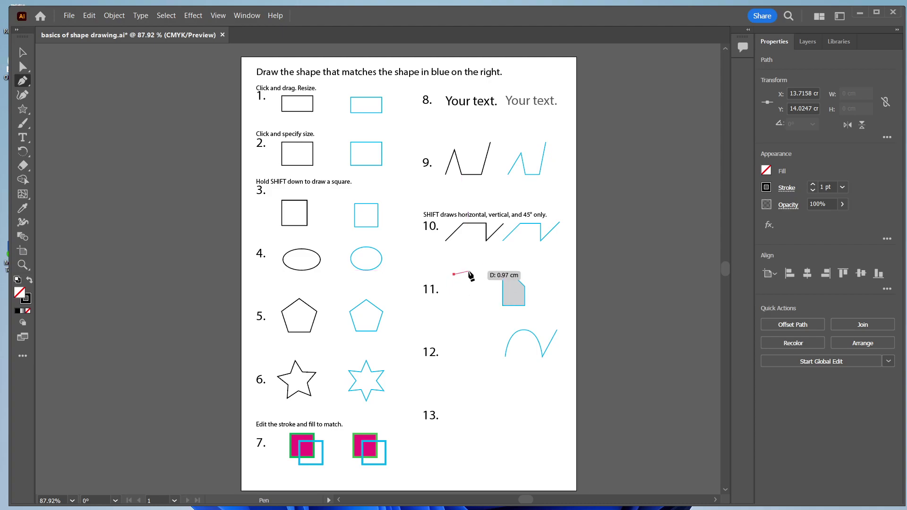
{"action": "left_click", "coordinate": [453, 305]}
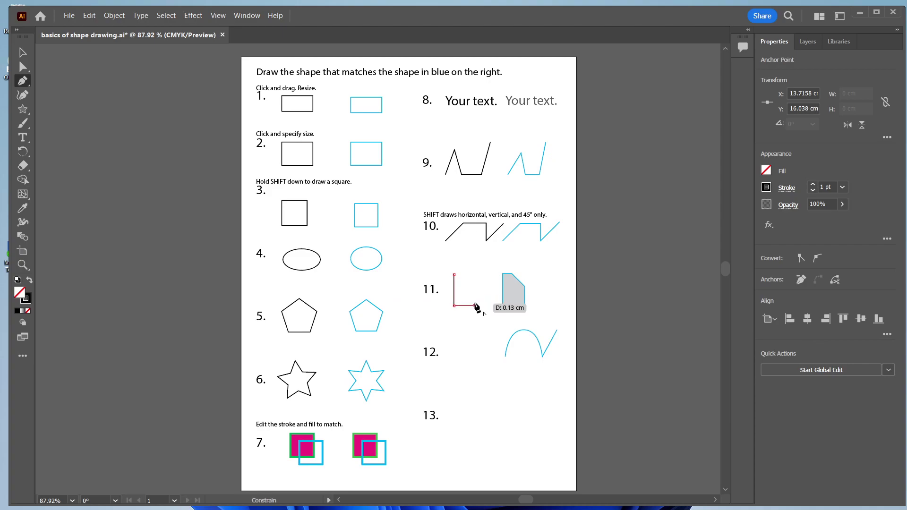
{"action": "left_click", "coordinate": [474, 306]}
{"action": "left_click", "coordinate": [474, 286]}
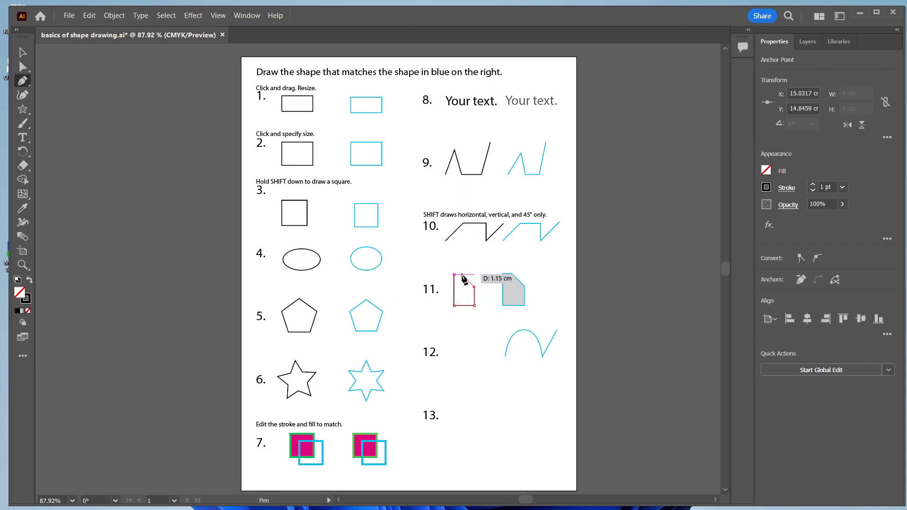
{"action": "left_click", "coordinate": [462, 275]}
{"action": "left_click", "coordinate": [453, 274]}
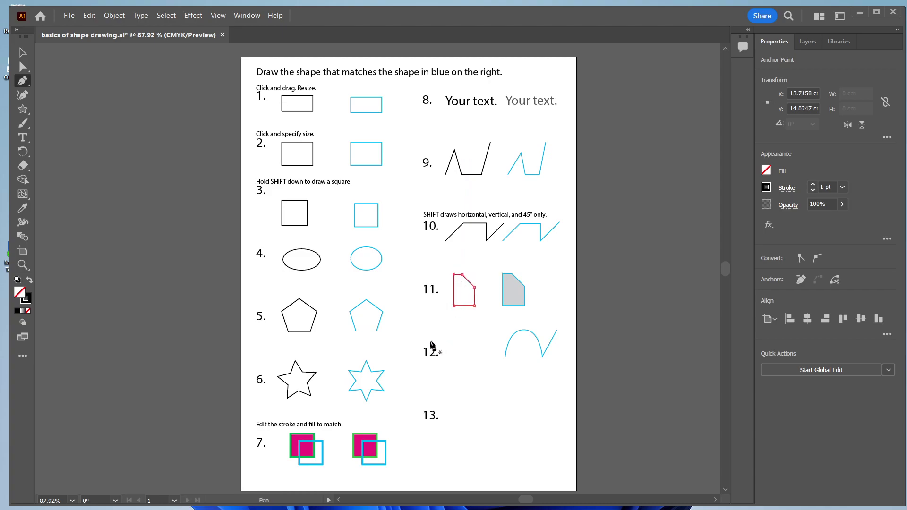
Step: Fill the item 11 shape with a green swatch, then deselect it
{"action": "left_click", "coordinate": [25, 55]}
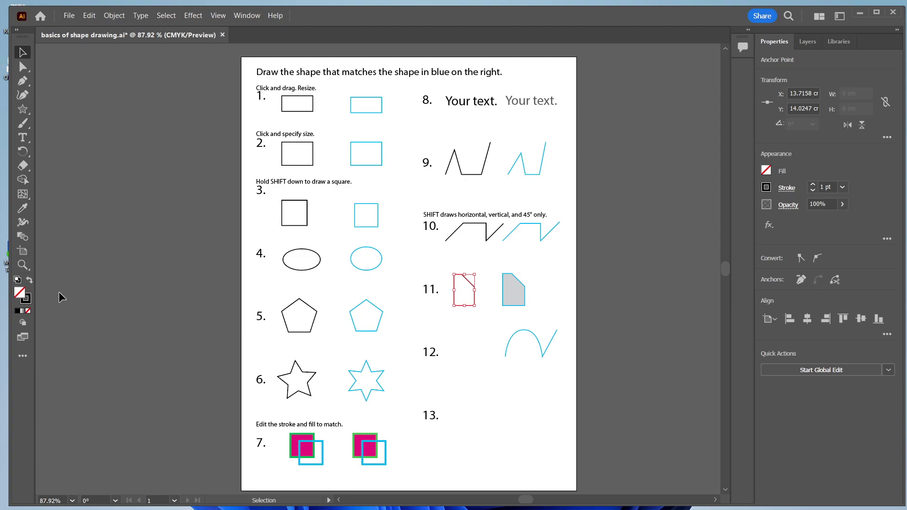
{"action": "left_click", "coordinate": [766, 173]}
{"action": "left_click", "coordinate": [662, 221]}
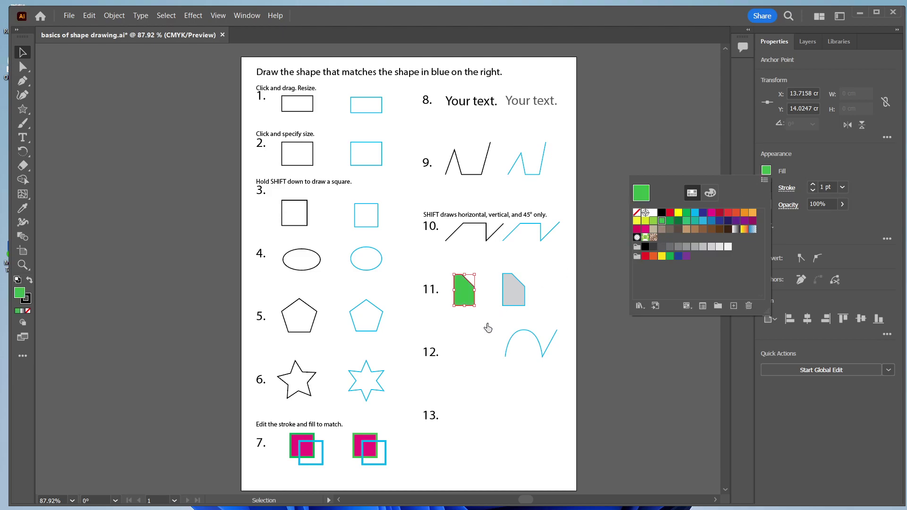
{"action": "left_click", "coordinate": [484, 327]}
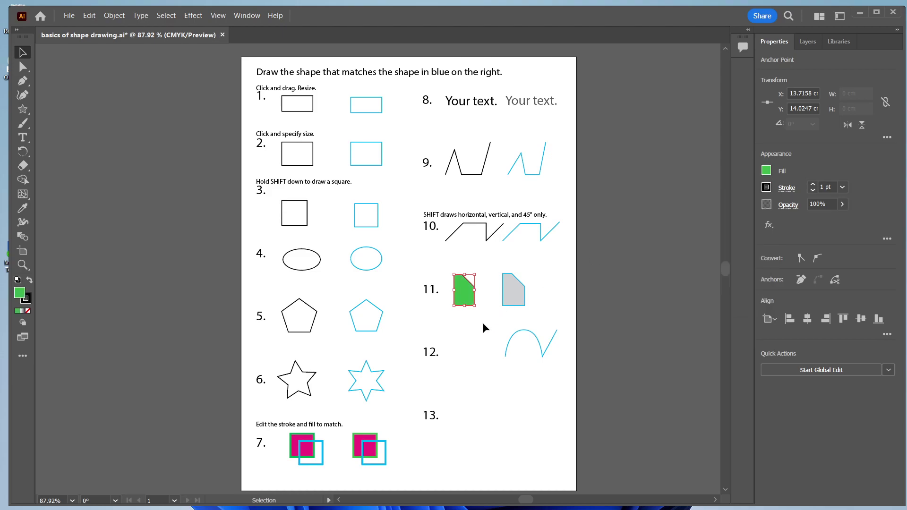
{"action": "left_click", "coordinate": [484, 327]}
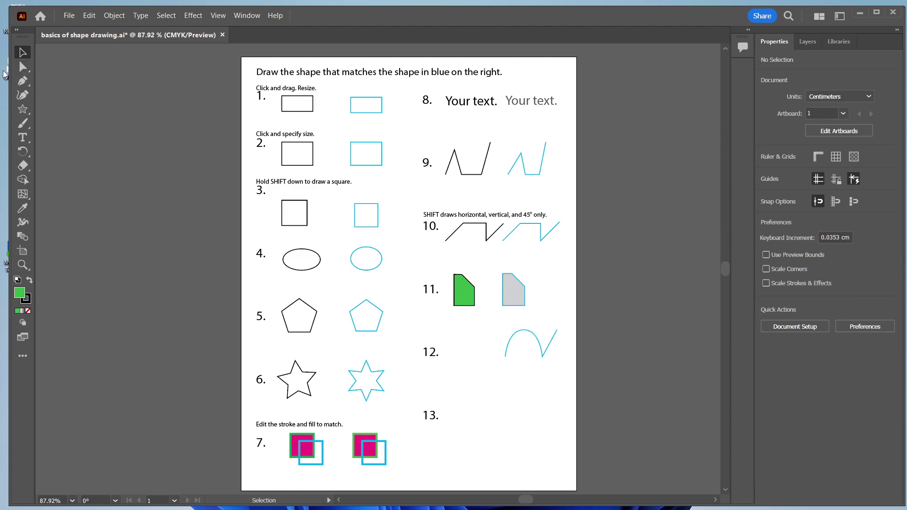
Step: Pen-draw item 12's rounded arch plus a rising diagonal line, with fill set to None
{"action": "left_click", "coordinate": [22, 80]}
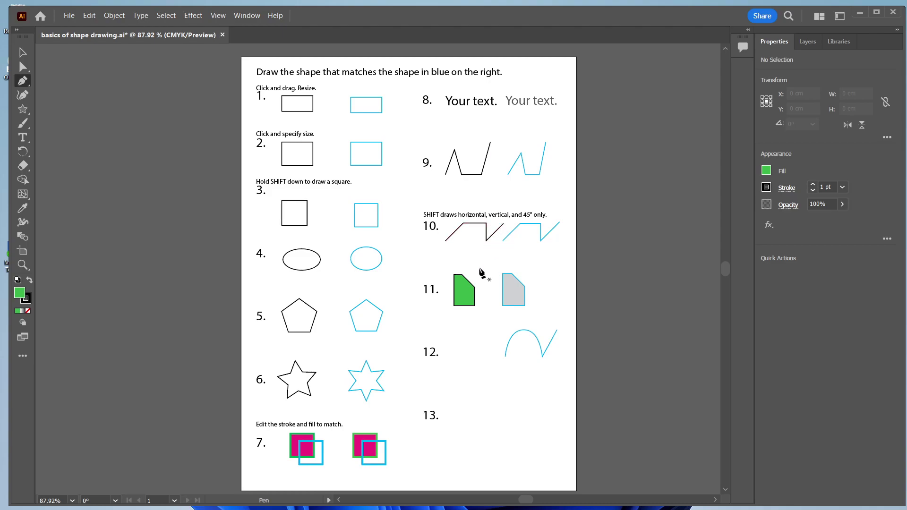
{"action": "left_click", "coordinate": [453, 357]}
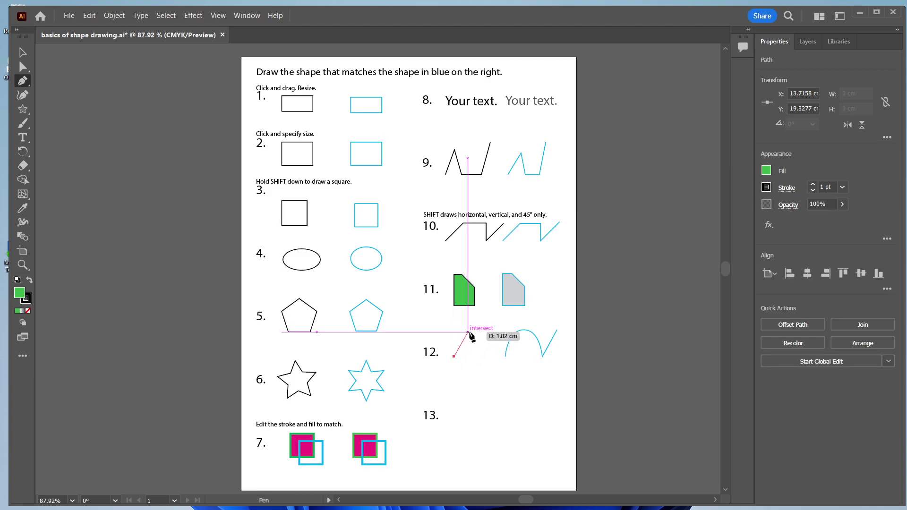
{"action": "left_click", "coordinate": [469, 333]}
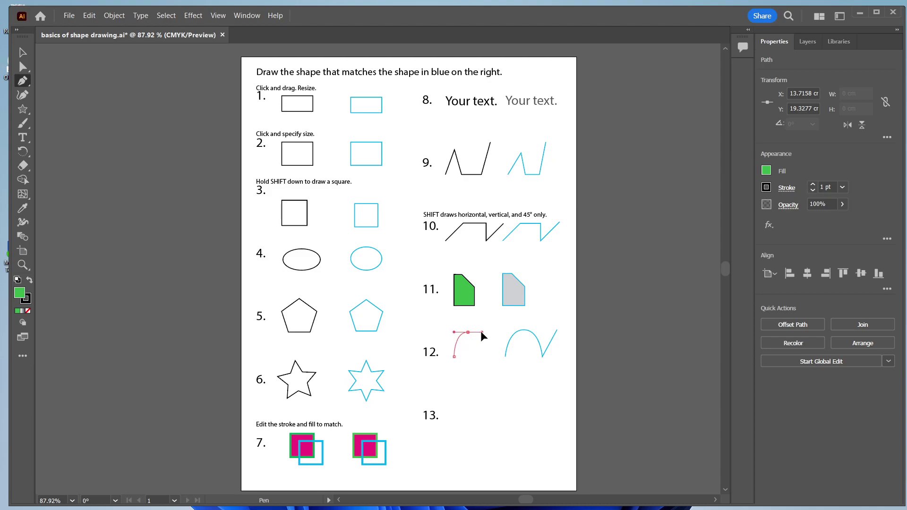
{"action": "left_click_drag", "start_coordinate": [482, 332], "coordinate": [482, 335]}
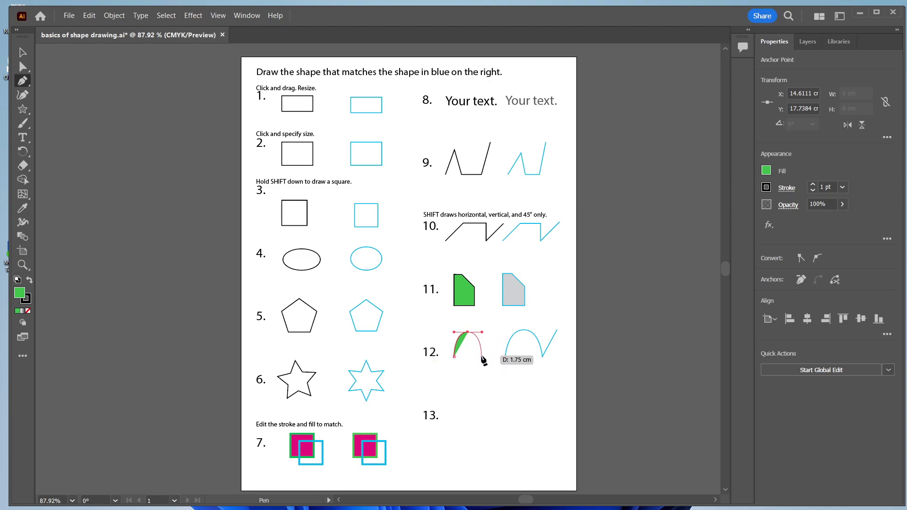
{"action": "left_click", "coordinate": [482, 357]}
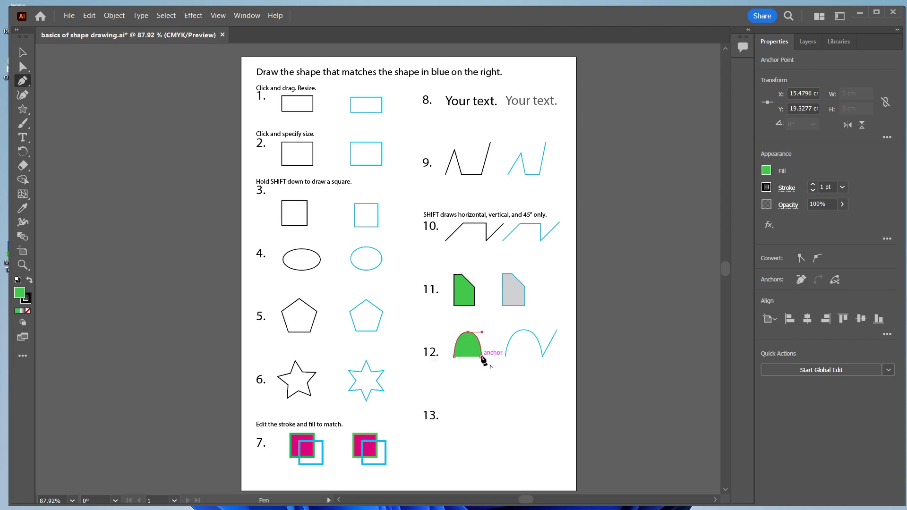
{"action": "left_click", "coordinate": [497, 330]}
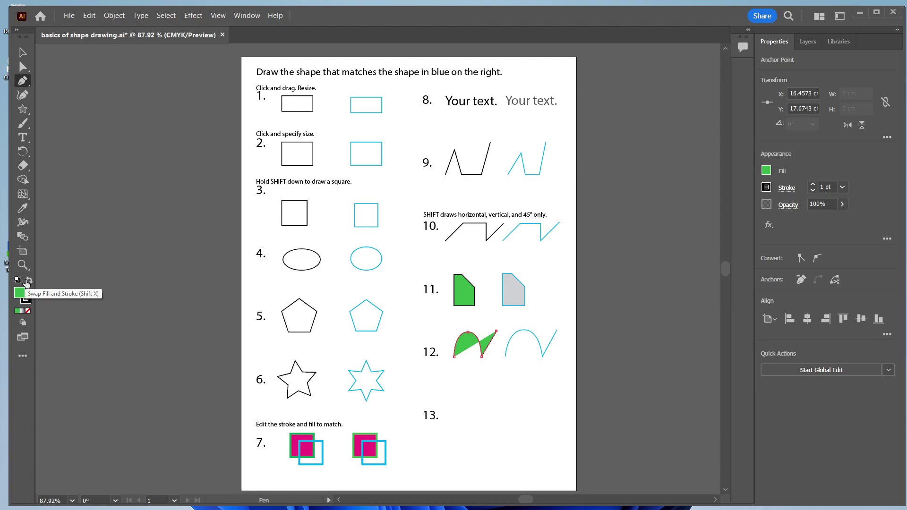
{"action": "left_click", "coordinate": [27, 310]}
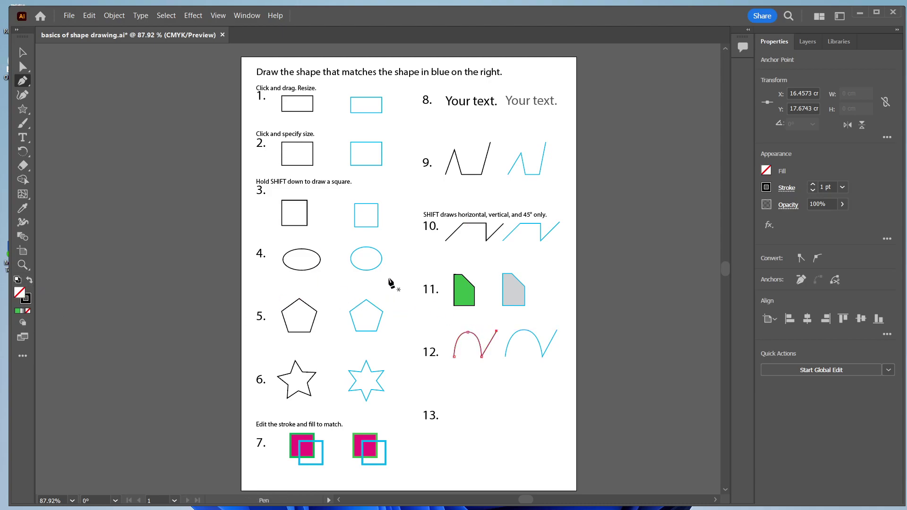
Step: Drag the direction handle of the arch's top-left anchor outward so its left side bows out more
{"action": "left_click", "coordinate": [20, 55]}
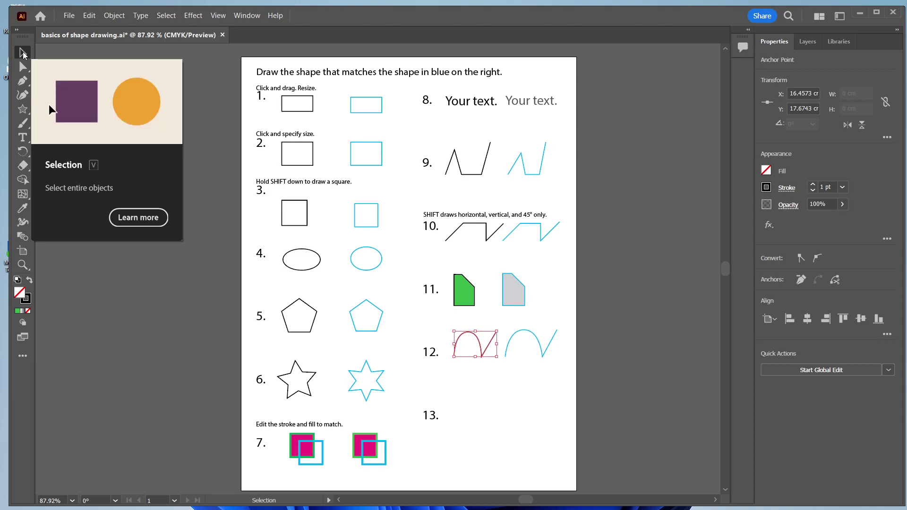
{"action": "left_click", "coordinate": [23, 69]}
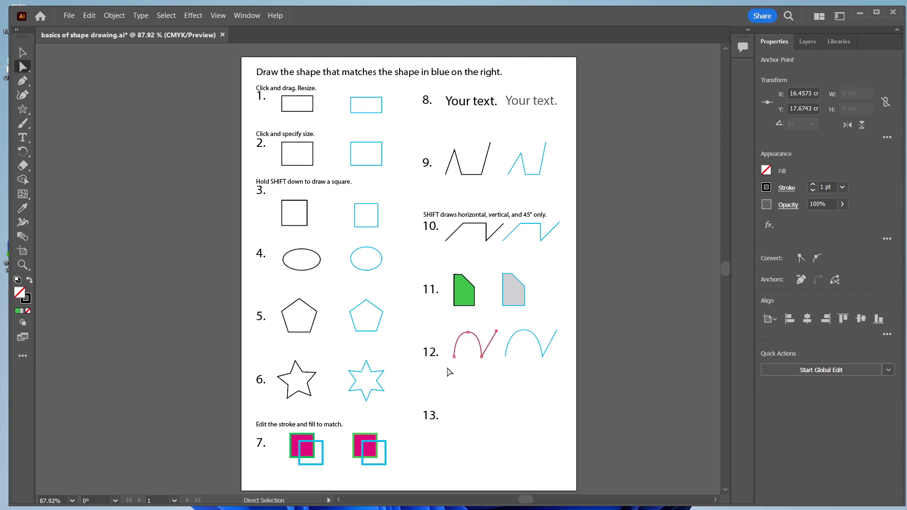
{"action": "left_click", "coordinate": [468, 333]}
{"action": "mouse_move", "coordinate": [456, 336]}
{"action": "left_mouse_down"}
{"action": "mouse_move", "coordinate": [437, 333]}
{"action": "mouse_move", "coordinate": [455, 330]}
{"action": "left_mouse_up"}
{"action": "mouse_move", "coordinate": [454, 332]}
{"action": "left_mouse_down"}
{"action": "mouse_move", "coordinate": [426, 329]}
{"action": "mouse_move", "coordinate": [477, 328]}
{"action": "mouse_move", "coordinate": [451, 338]}
{"action": "left_mouse_up"}
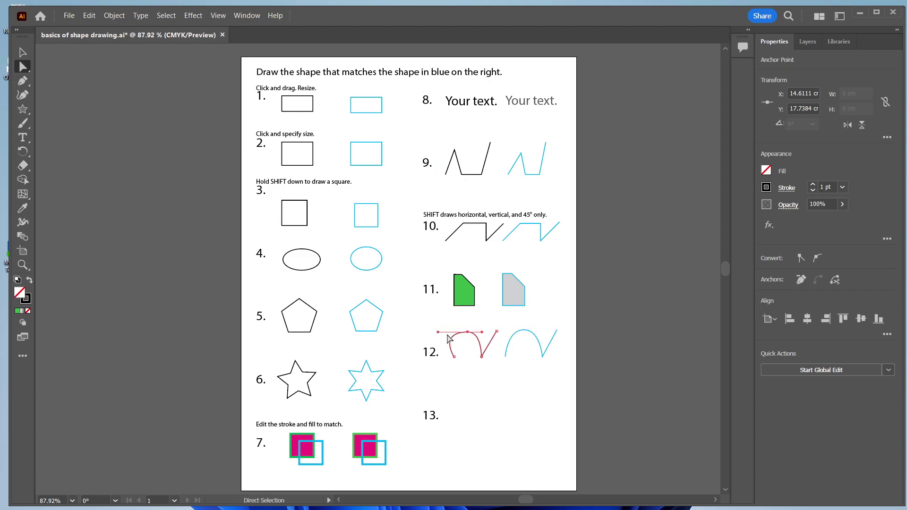